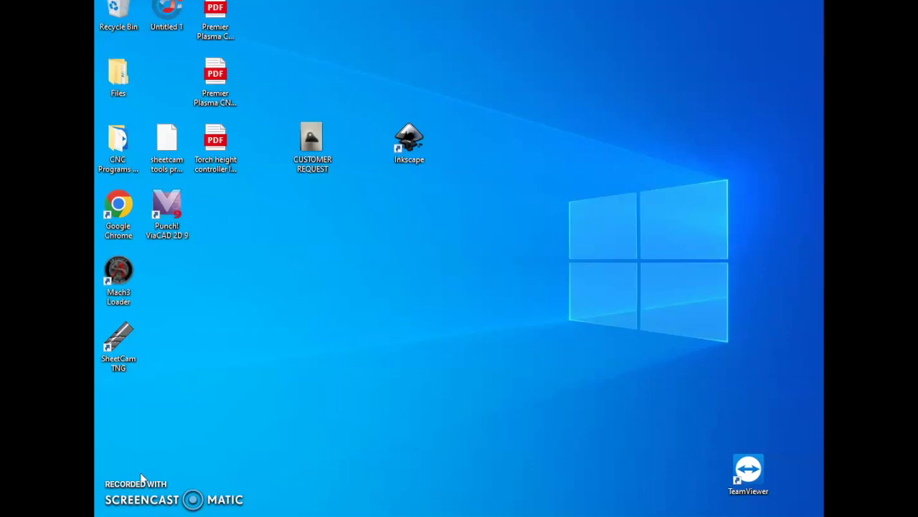
Preview the CUSTOMER REQUEST bracket photo, then launch Inkscape with a new blank document
{"action": "double_click", "coordinate": [310, 145]}
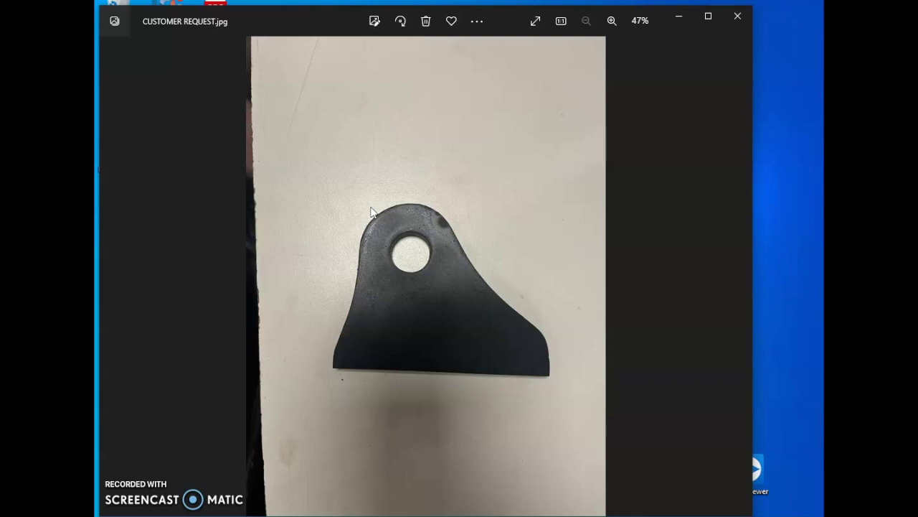
{"action": "left_click", "coordinate": [739, 16]}
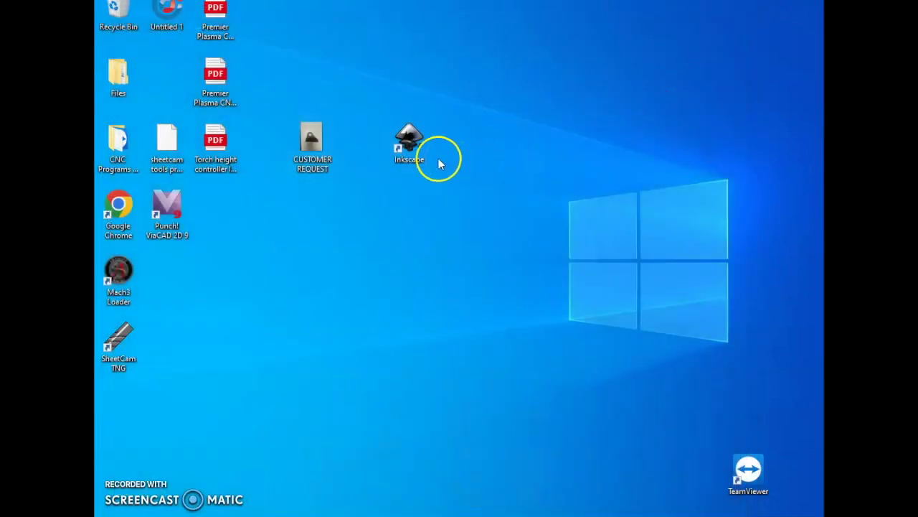
{"action": "double_click", "coordinate": [415, 139]}
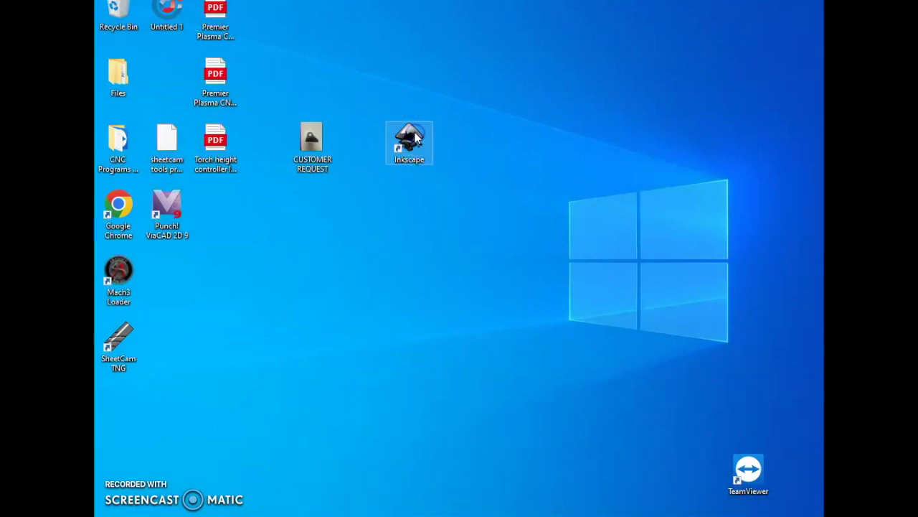
{"action": "double_click", "coordinate": [417, 149]}
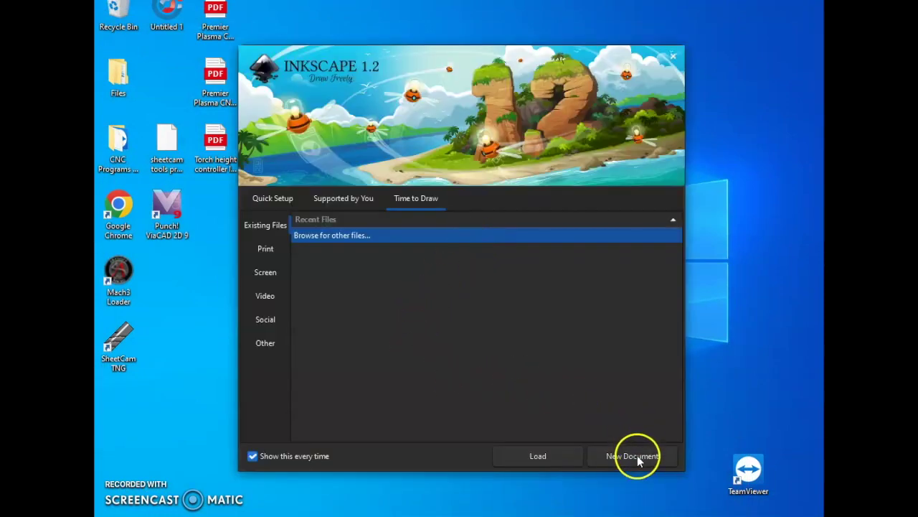
{"action": "left_click", "coordinate": [642, 459]}
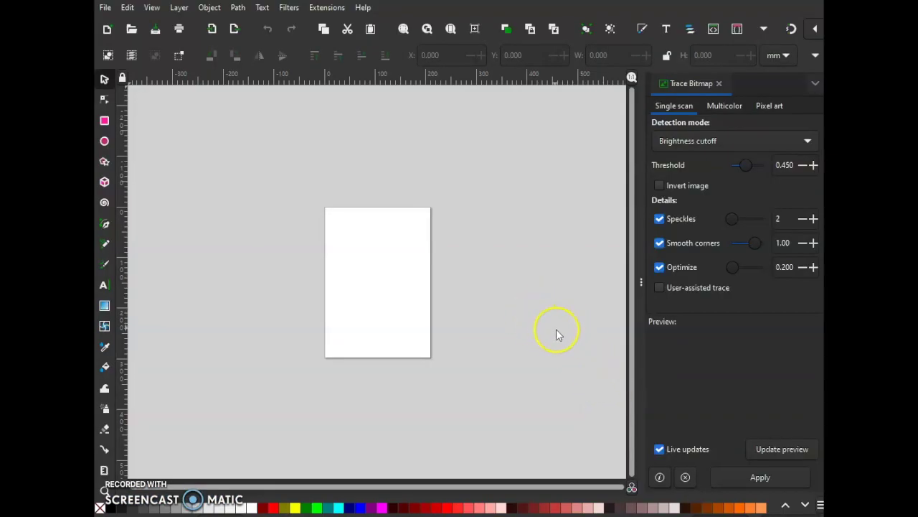
Open the CUSTOMER REQUEST image and accept the import settings to embed it
{"action": "left_click", "coordinate": [106, 7]}
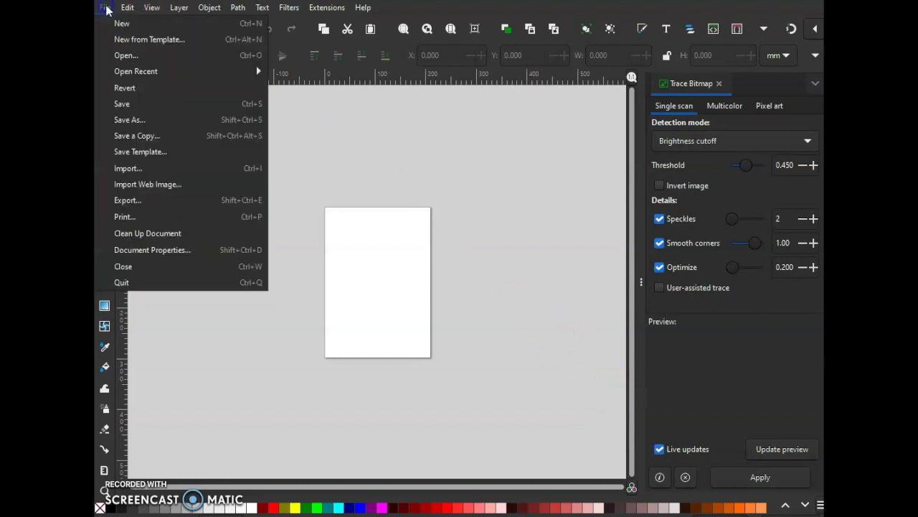
{"action": "left_click", "coordinate": [127, 58]}
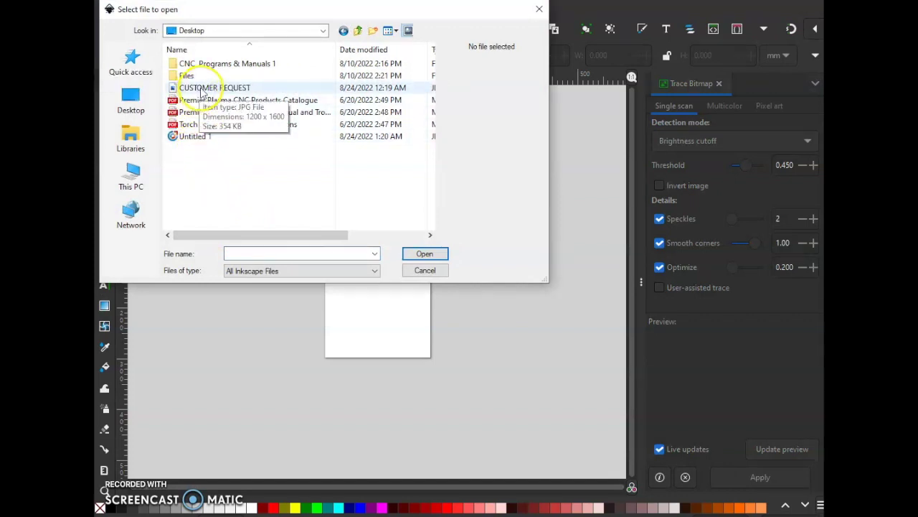
{"action": "left_click", "coordinate": [203, 89]}
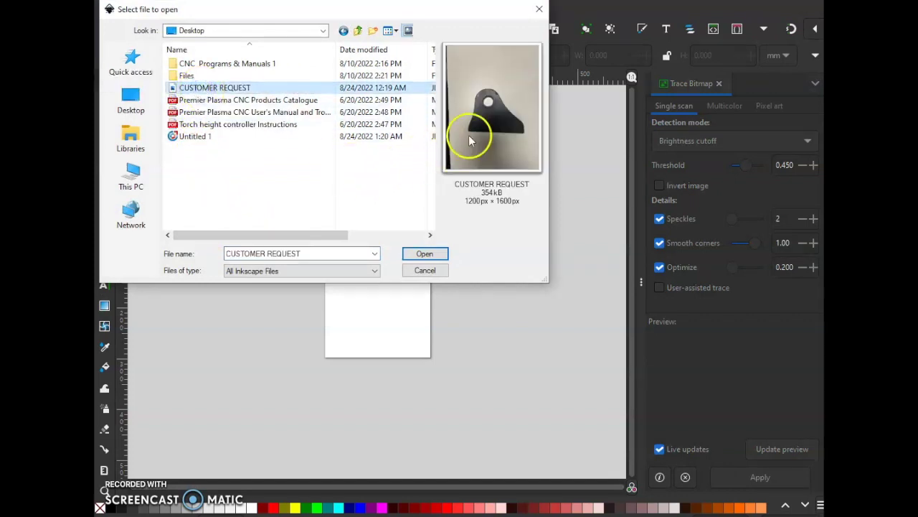
{"action": "left_click", "coordinate": [438, 254]}
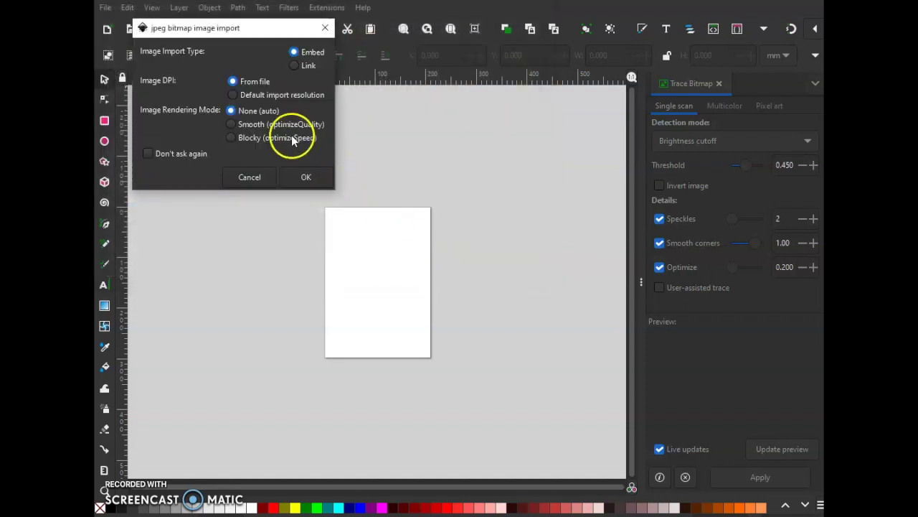
{"action": "left_click", "coordinate": [307, 178]}
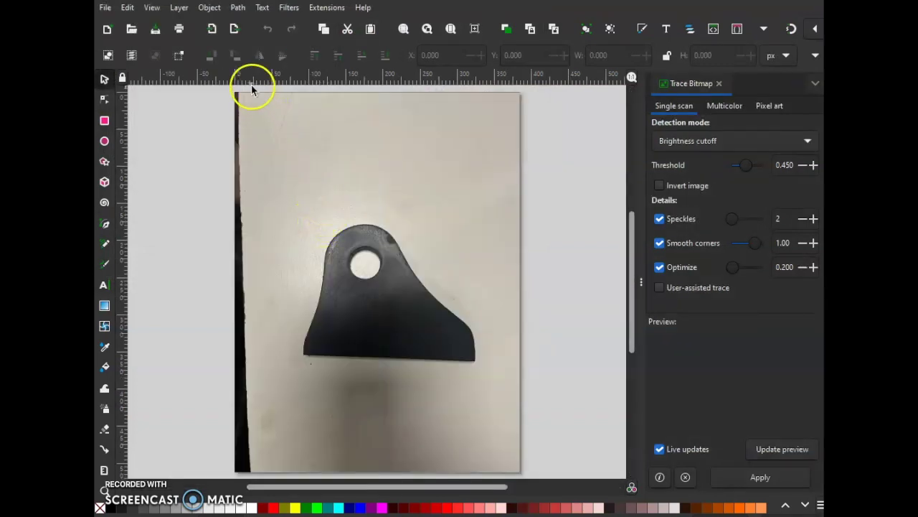
Trace the photo with Brightness cutoff at 0.450 and move the black trace left of it
{"action": "left_click", "coordinate": [237, 8]}
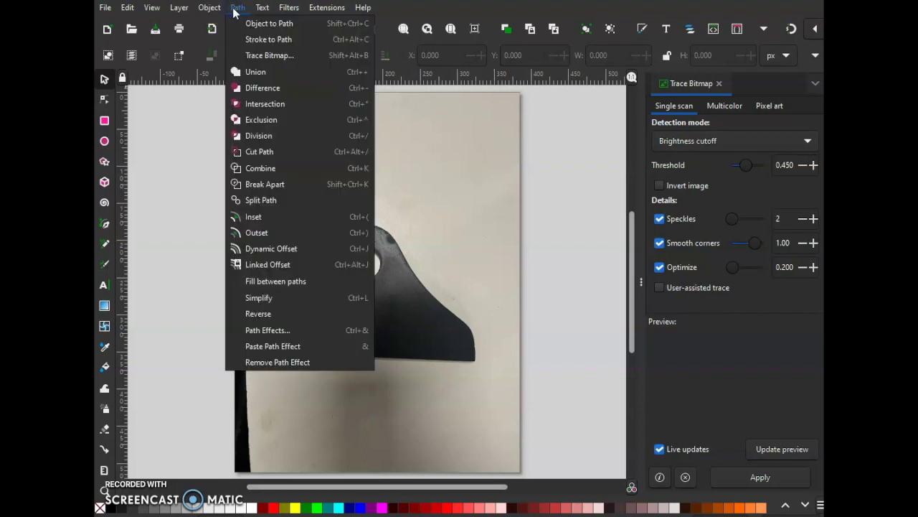
{"action": "left_click", "coordinate": [260, 56]}
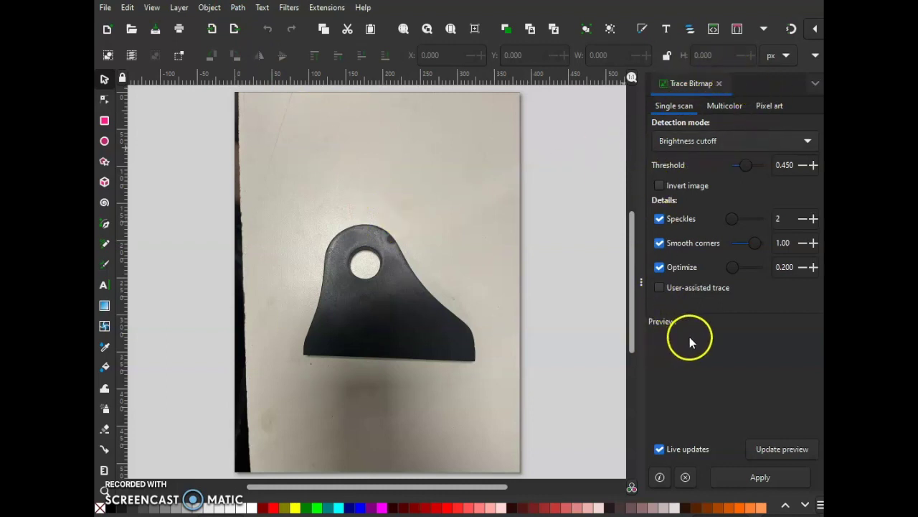
{"action": "left_click", "coordinate": [486, 268]}
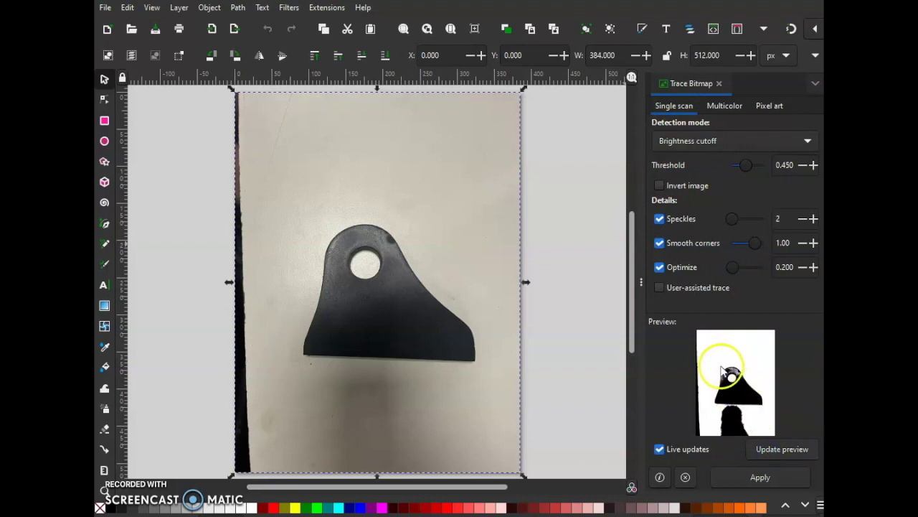
{"action": "left_click", "coordinate": [765, 482]}
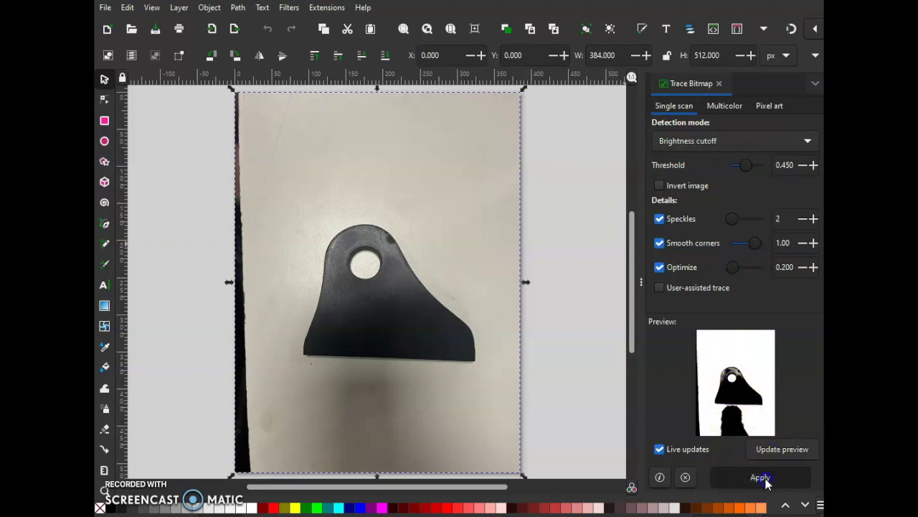
{"action": "left_click_drag", "start_coordinate": [398, 352], "coordinate": [238, 347]}
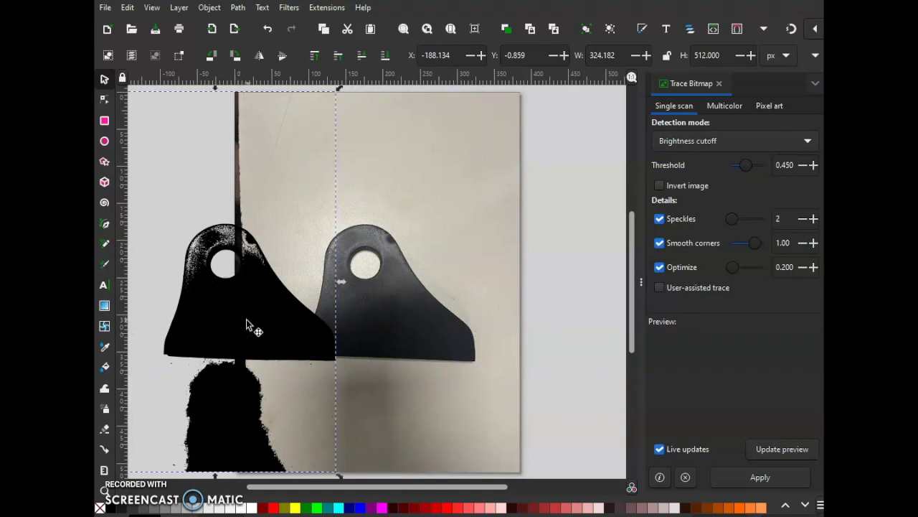
Delete the original photo and move the traced bracket onto the page
{"action": "left_click", "coordinate": [367, 279]}
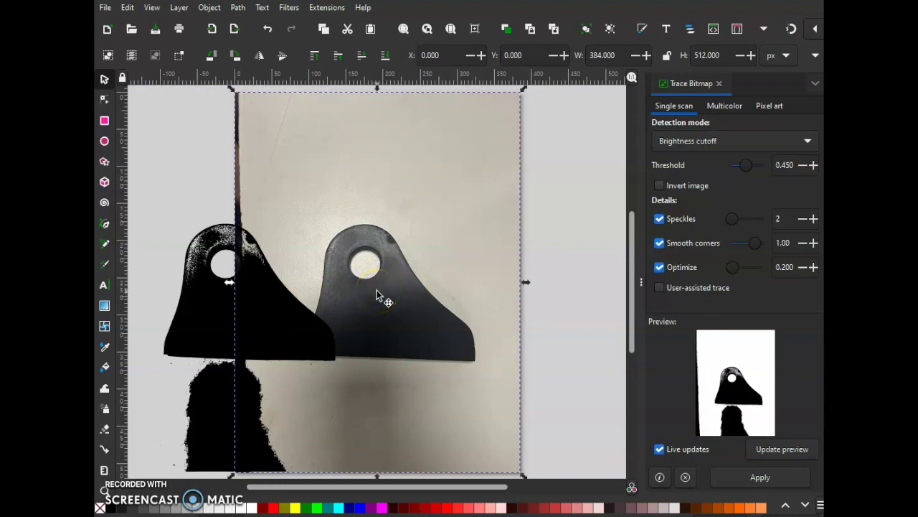
{"action": "key", "text": "Delete"}
{"action": "left_click", "coordinate": [293, 342]}
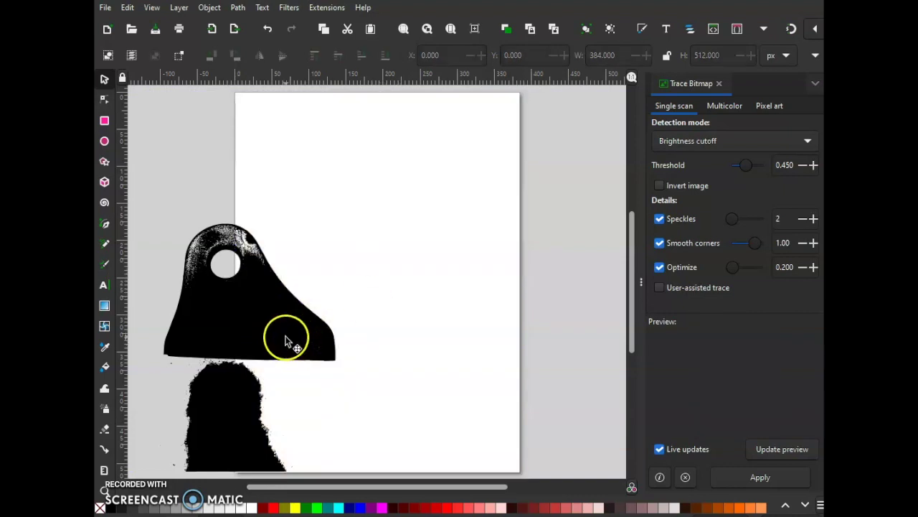
{"action": "mouse_move", "coordinate": [295, 322]}
{"action": "left_mouse_down"}
{"action": "mouse_move", "coordinate": [368, 300]}
{"action": "mouse_move", "coordinate": [414, 309]}
{"action": "mouse_move", "coordinate": [433, 340]}
{"action": "left_mouse_up"}
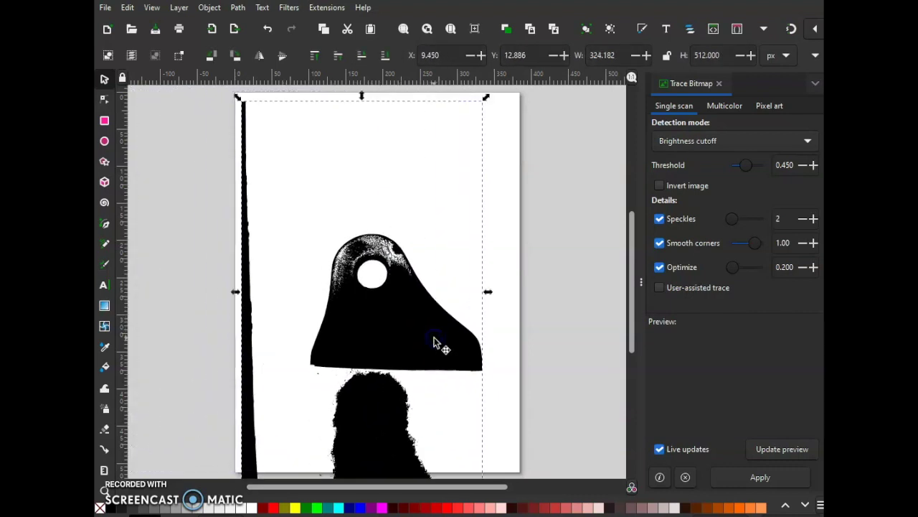
Switch the display mode to Outline to show the path edges as thin lines
{"action": "left_click", "coordinate": [152, 9]}
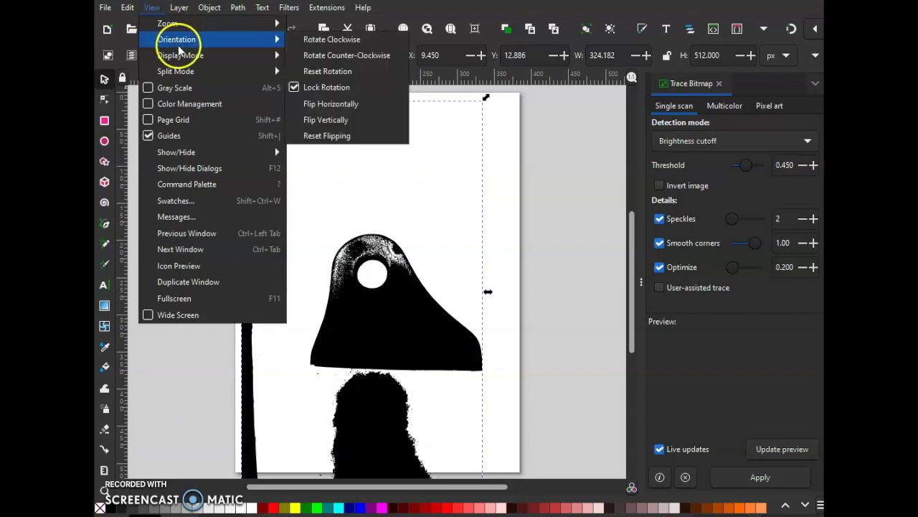
{"action": "mouse_move", "coordinate": [191, 58]}
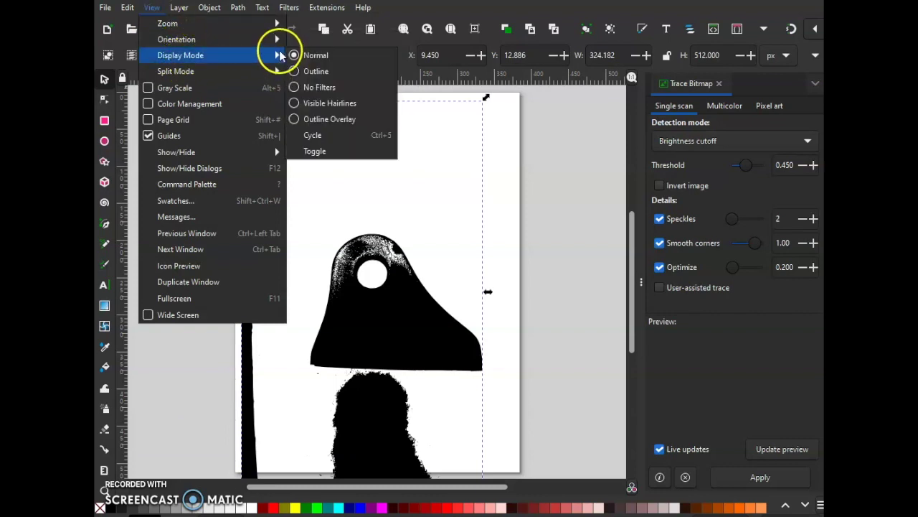
{"action": "left_click", "coordinate": [310, 71]}
{"action": "scroll", "coordinate": [302, 144], "scroll_direction": "down", "scroll_amount": 2}
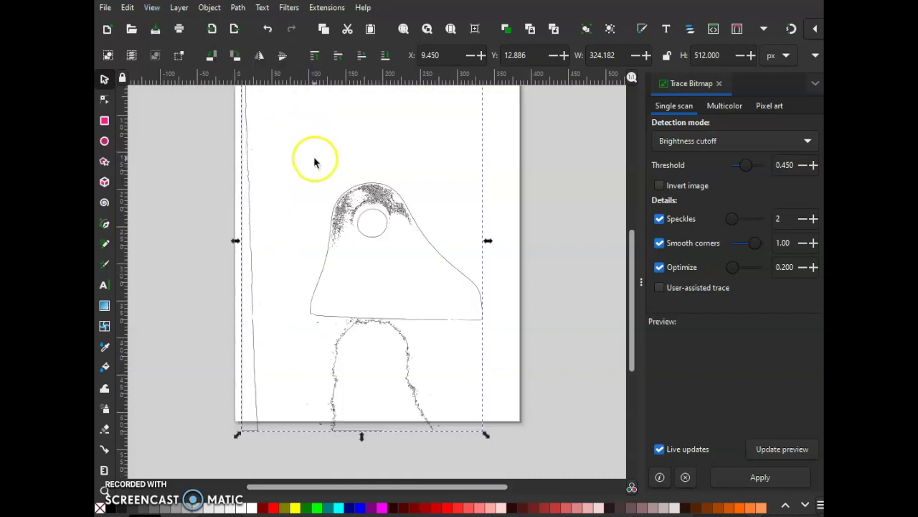
{"action": "scroll", "coordinate": [327, 192], "scroll_direction": "up", "scroll_amount": 2}
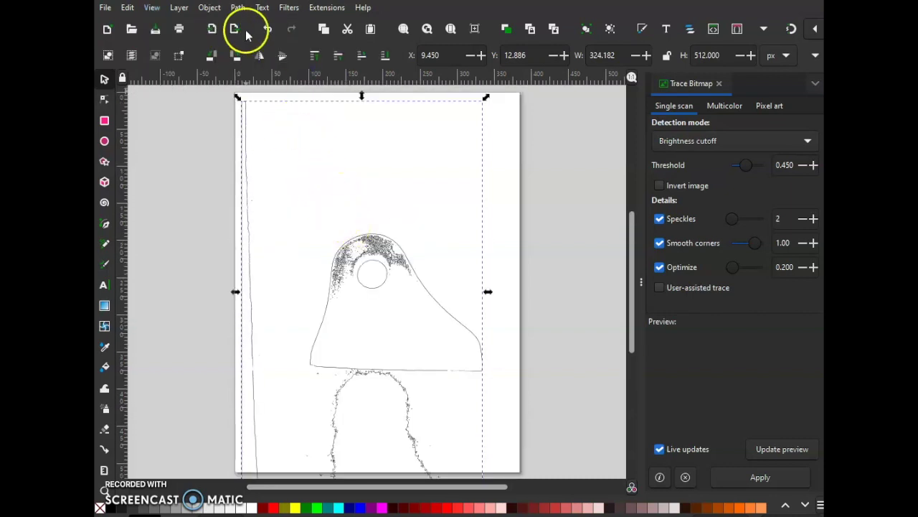
Break the traced path apart, deselect, and select the bracket outline with its round hole
{"action": "left_click", "coordinate": [238, 9]}
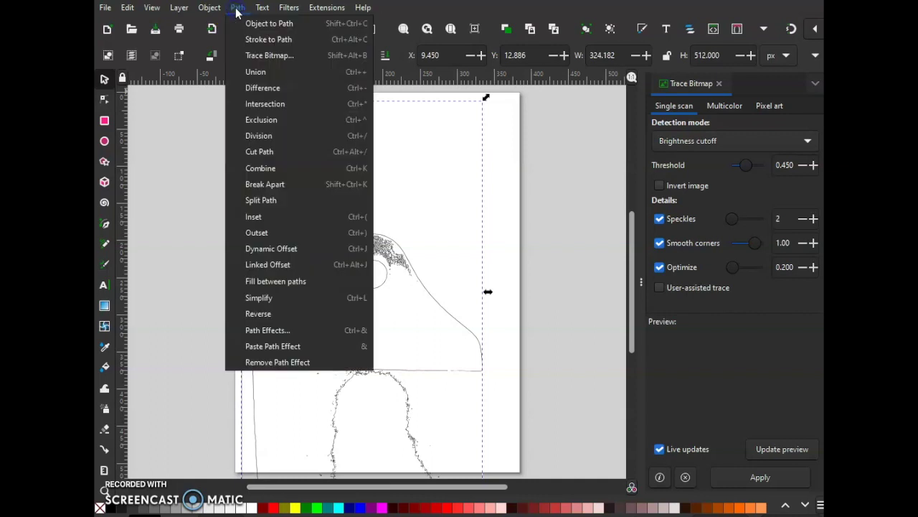
{"action": "left_click", "coordinate": [292, 185]}
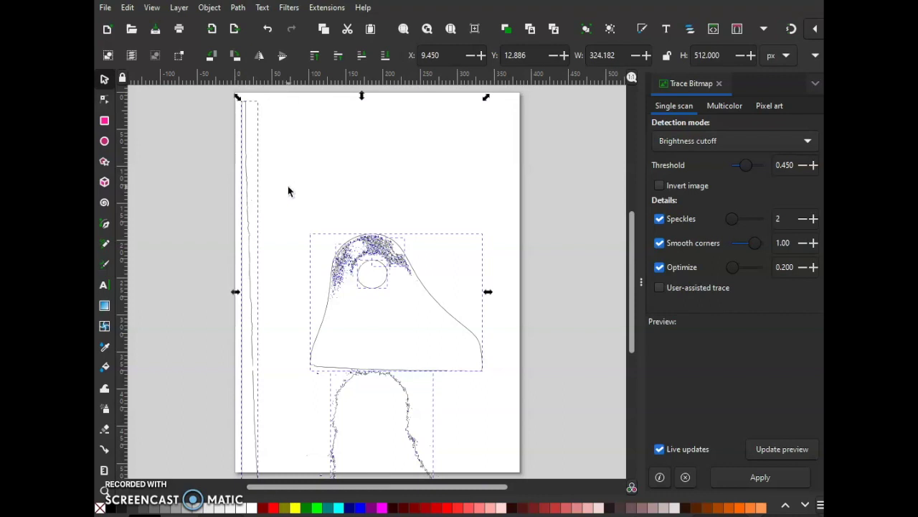
{"action": "left_click_drag", "start_coordinate": [288, 191], "coordinate": [505, 193]}
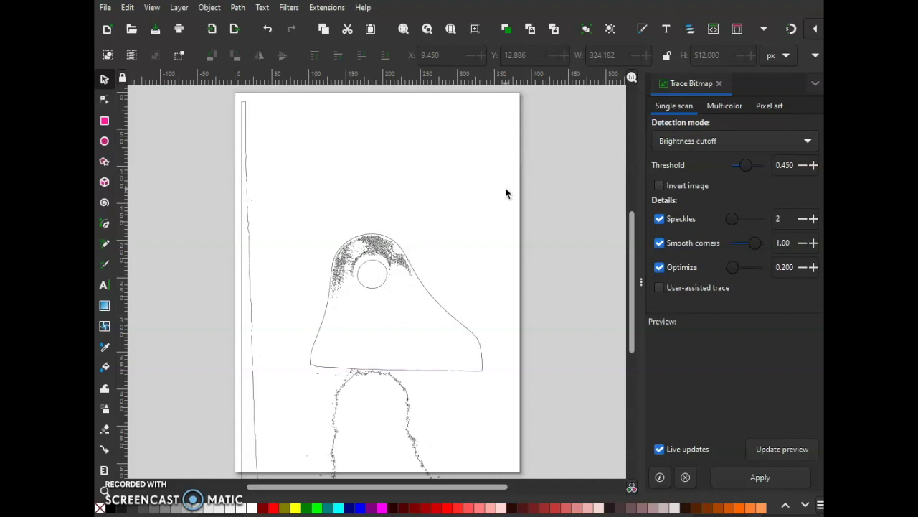
{"action": "left_click_drag", "start_coordinate": [495, 200], "coordinate": [459, 323]}
{"action": "left_click", "coordinate": [458, 321]}
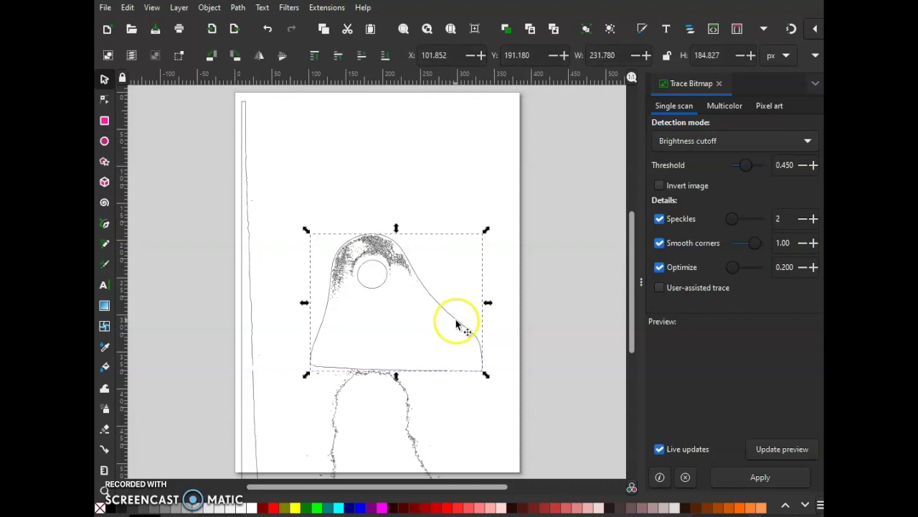
{"action": "left_click", "coordinate": [377, 293]}
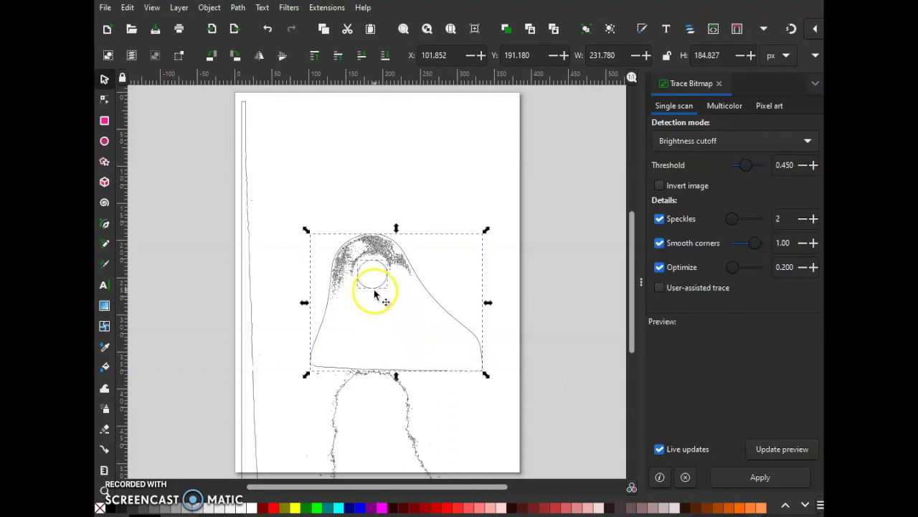
Move the bracket outline and hole off the page, then delete the leftover speckles
{"action": "mouse_move", "coordinate": [377, 291]}
{"action": "left_mouse_down"}
{"action": "mouse_move", "coordinate": [190, 301]}
{"action": "mouse_move", "coordinate": [129, 291]}
{"action": "mouse_move", "coordinate": [179, 324]}
{"action": "mouse_move", "coordinate": [251, 316]}
{"action": "left_mouse_up"}
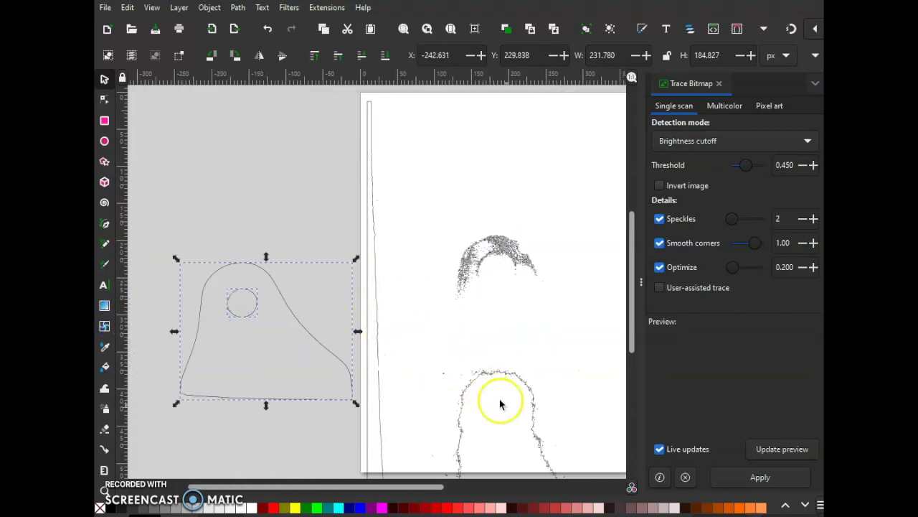
{"action": "scroll", "coordinate": [590, 453], "scroll_direction": "down", "scroll_amount": 3}
{"action": "scroll", "coordinate": [601, 431], "scroll_direction": "up", "scroll_amount": 2}
{"action": "mouse_move", "coordinate": [612, 445]}
{"action": "left_mouse_down"}
{"action": "mouse_move", "coordinate": [392, 160]}
{"action": "mouse_move", "coordinate": [396, 105]}
{"action": "mouse_move", "coordinate": [359, 131]}
{"action": "mouse_move", "coordinate": [363, 94]}
{"action": "left_mouse_up"}
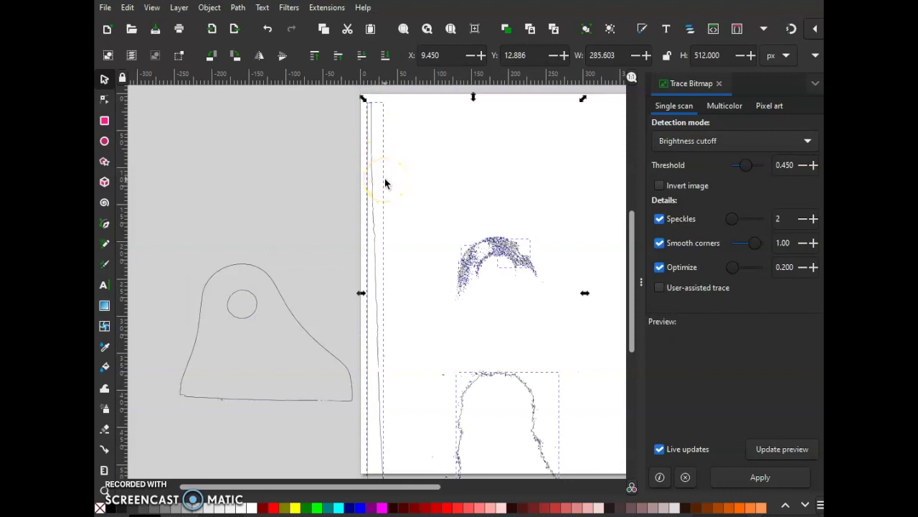
{"action": "key", "text": "Delete"}
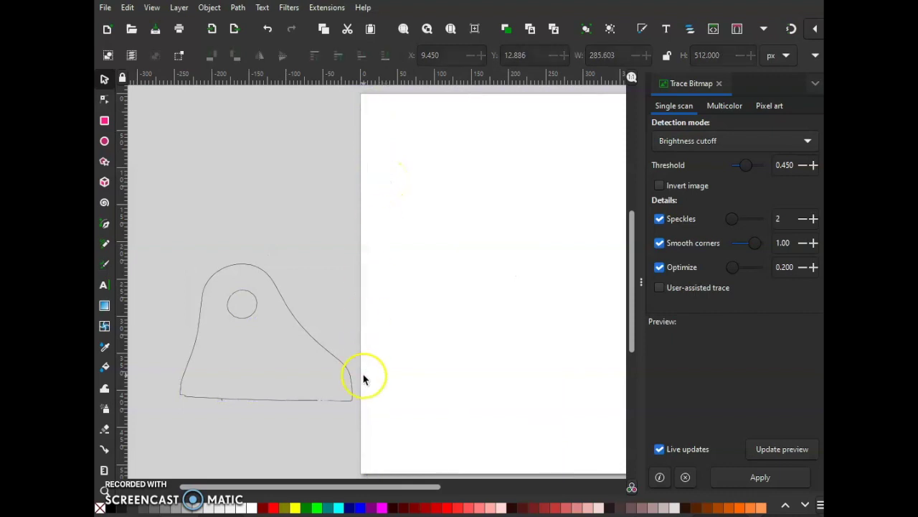
Select the outline and hole together, move them onto the white page, and deselect
{"action": "left_click_drag", "start_coordinate": [380, 431], "coordinate": [345, 391]}
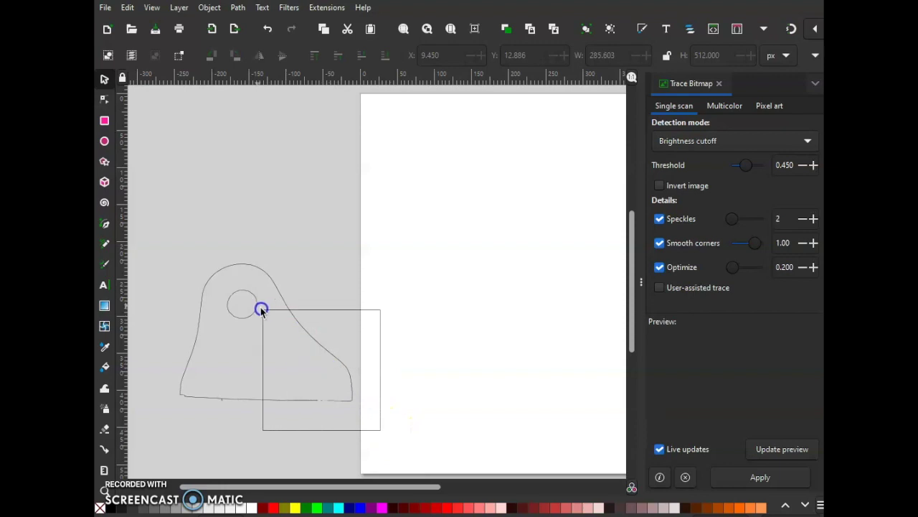
{"action": "left_click_drag", "start_coordinate": [255, 304], "coordinate": [164, 240]}
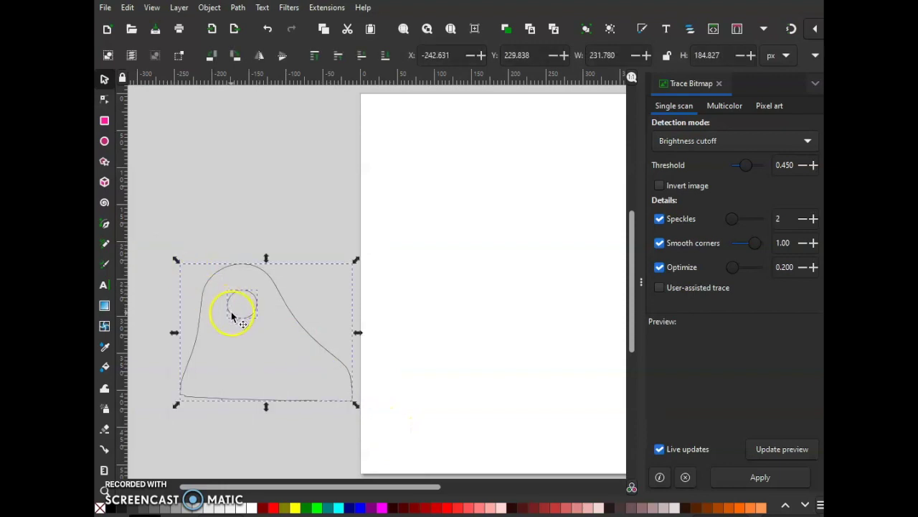
{"action": "left_click_drag", "start_coordinate": [231, 316], "coordinate": [467, 308]}
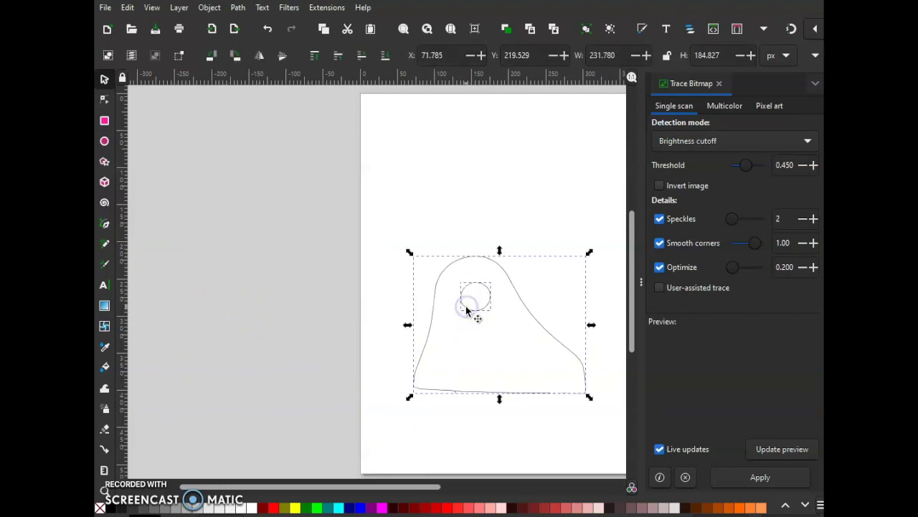
{"action": "left_click", "coordinate": [454, 216]}
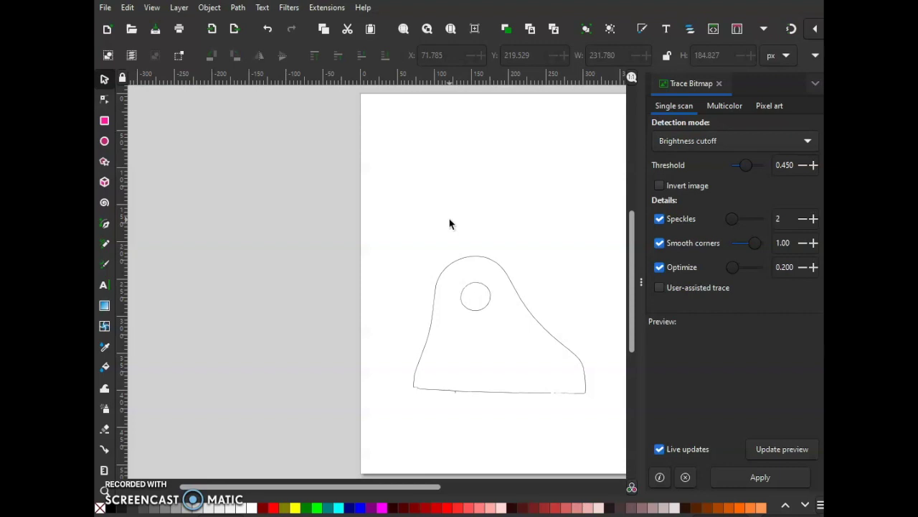
Save As CUSTOMER REQUEST using Desktop Cutting Plotter (AutoCAD DXF R12) (*.dxf) format
{"action": "left_click", "coordinate": [105, 8]}
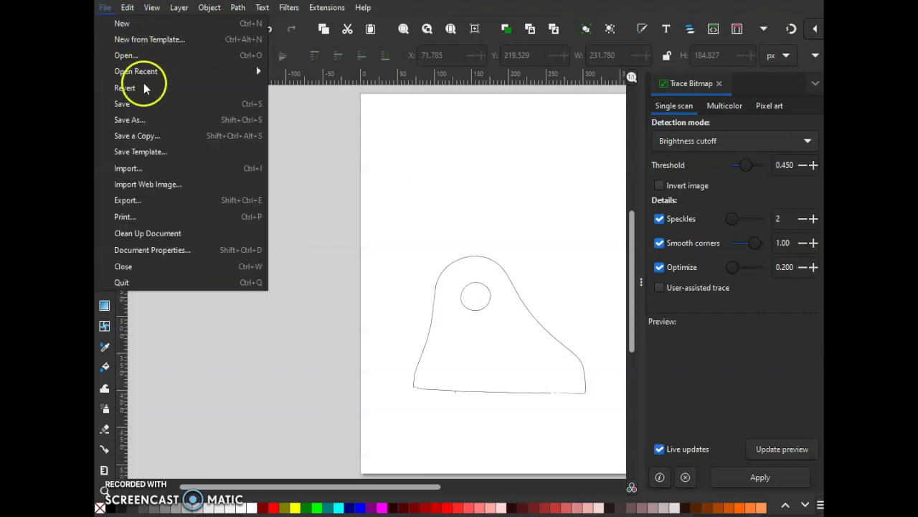
{"action": "left_click", "coordinate": [148, 120]}
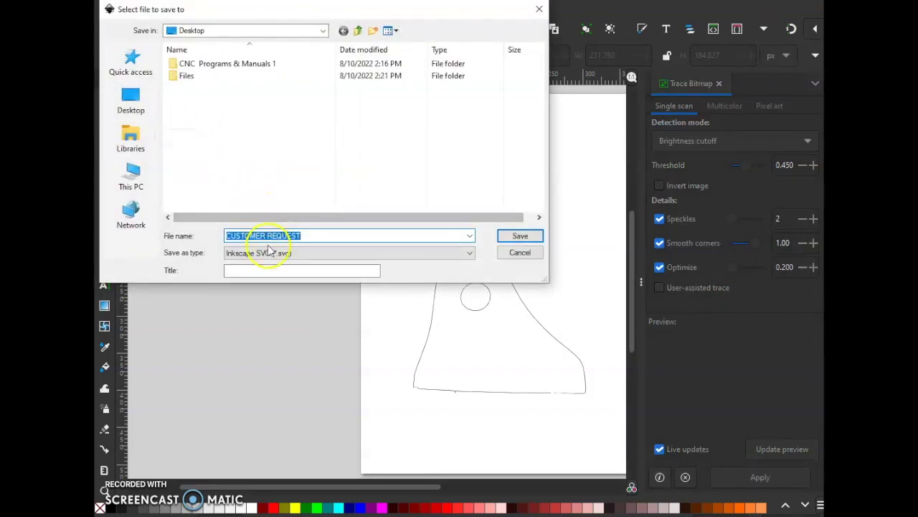
{"action": "left_click", "coordinate": [265, 252]}
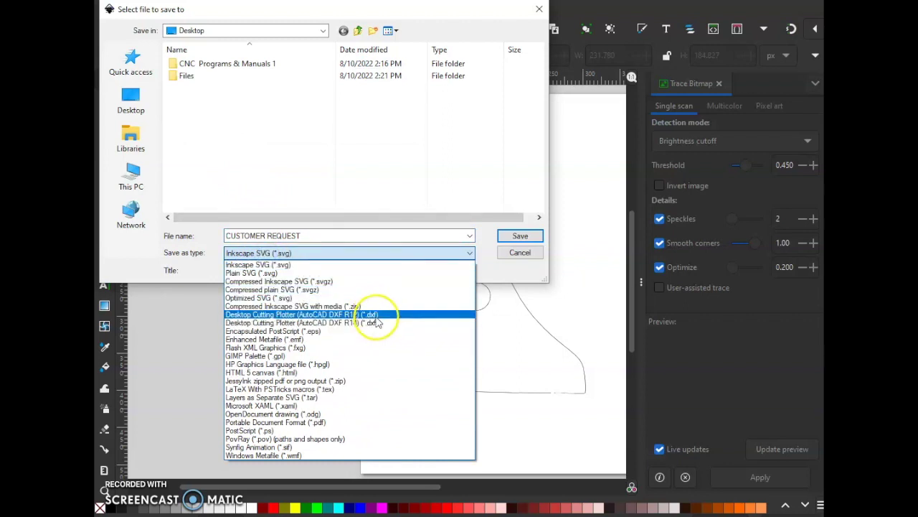
{"action": "left_click", "coordinate": [374, 318]}
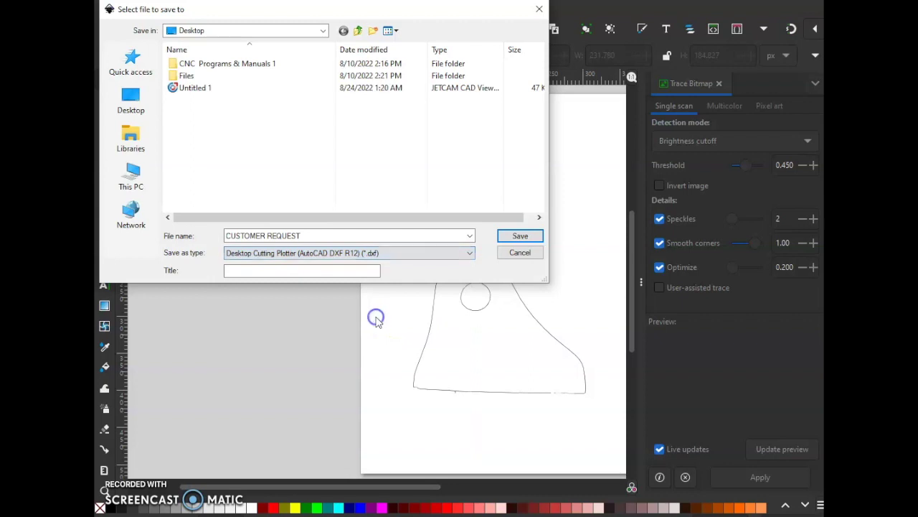
{"action": "left_click", "coordinate": [518, 236]}
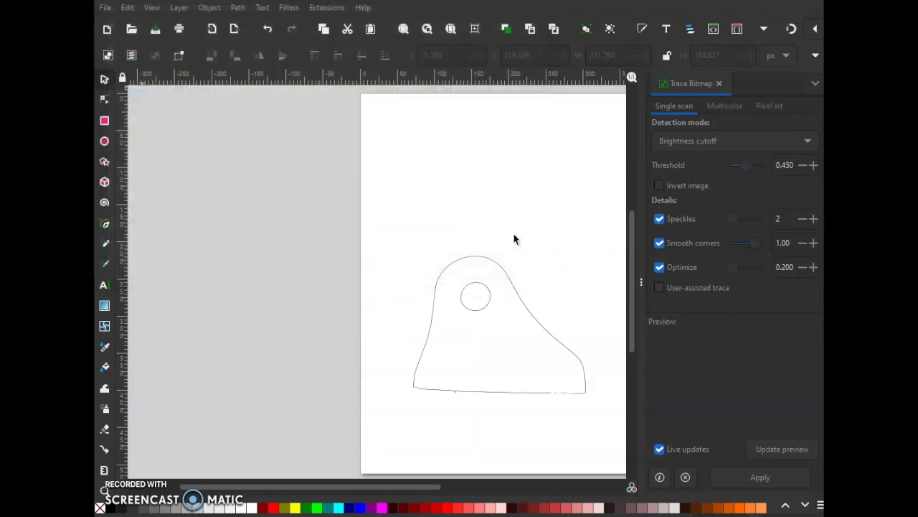
{"action": "left_click", "coordinate": [505, 241]}
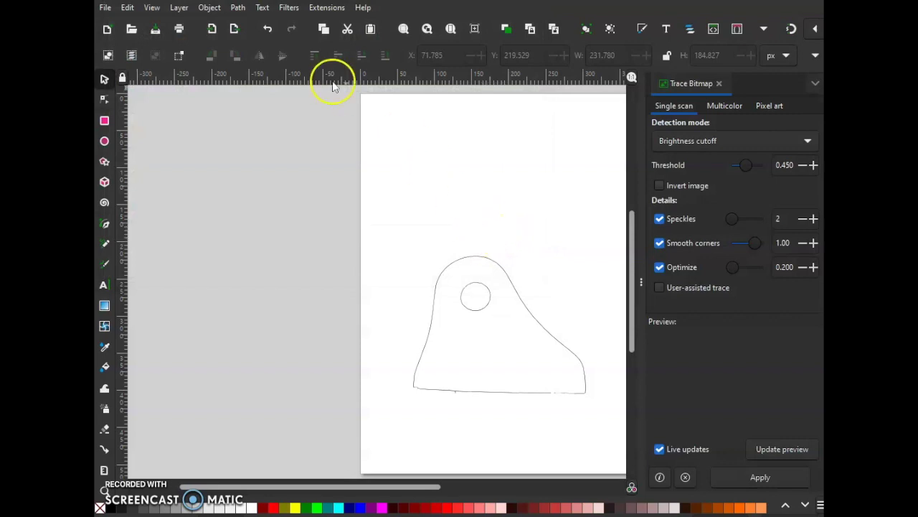
Switch to Normal display mode and drag the round hole piece back onto the bracket
{"action": "left_click", "coordinate": [152, 8]}
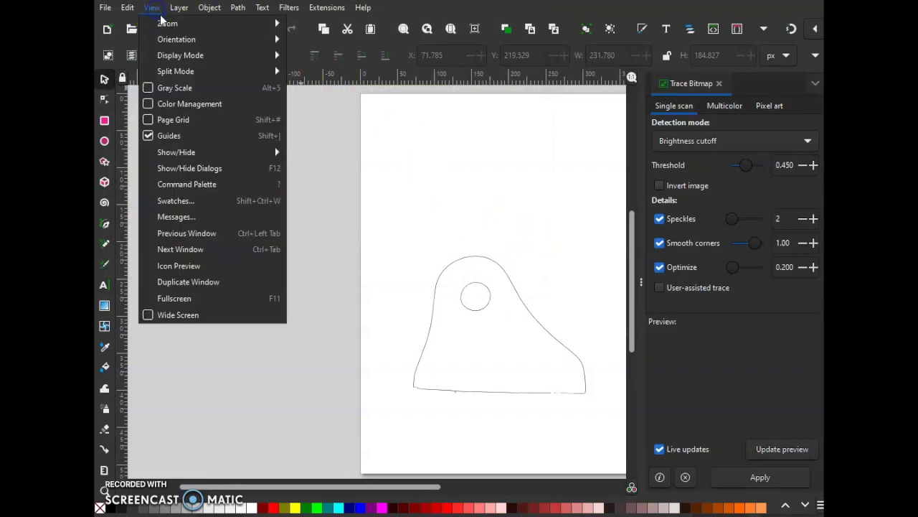
{"action": "mouse_move", "coordinate": [170, 56]}
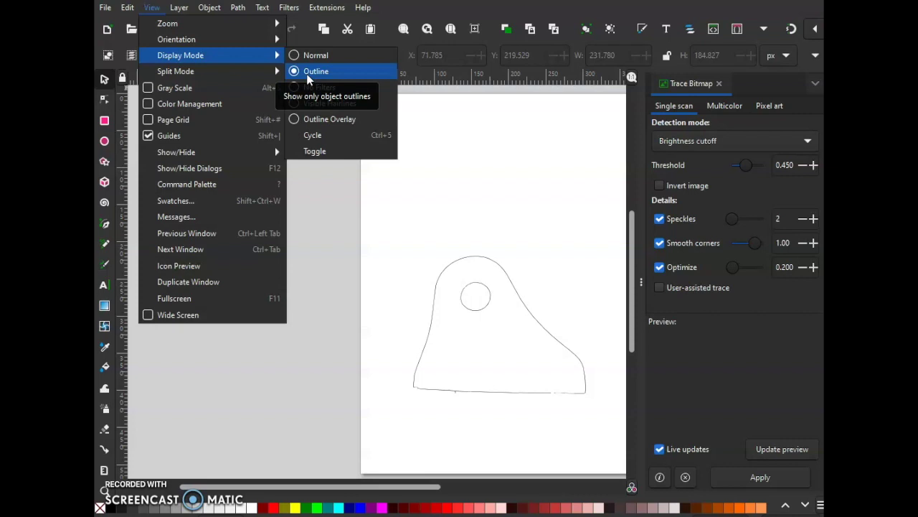
{"action": "left_click", "coordinate": [311, 56]}
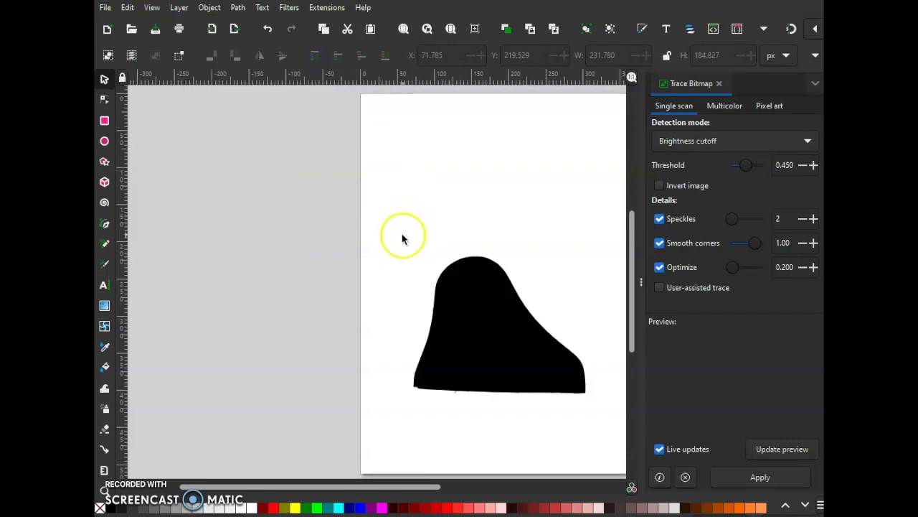
{"action": "left_click_drag", "start_coordinate": [470, 297], "coordinate": [419, 366]}
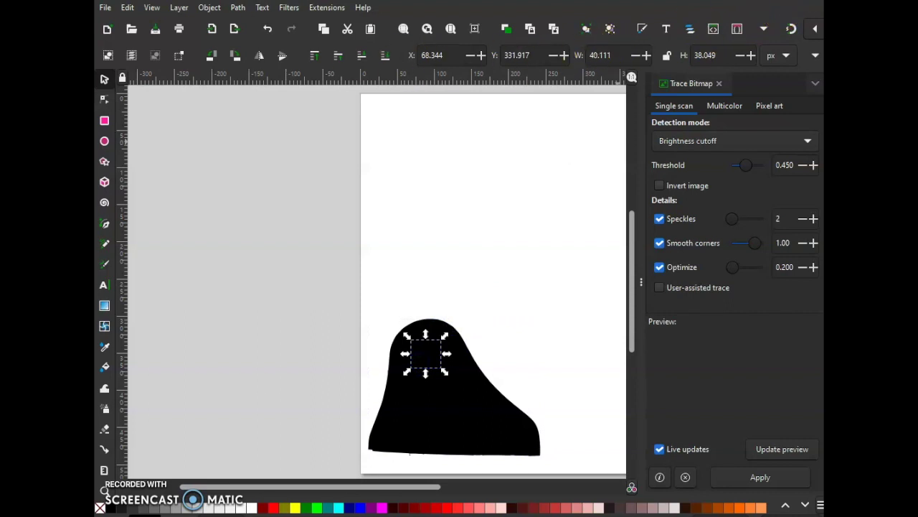
Reopen the CUSTOMER REQUEST jpeg and accept the image import settings
{"action": "left_click", "coordinate": [106, 9]}
{"action": "left_click", "coordinate": [114, 53]}
{"action": "left_click", "coordinate": [197, 100]}
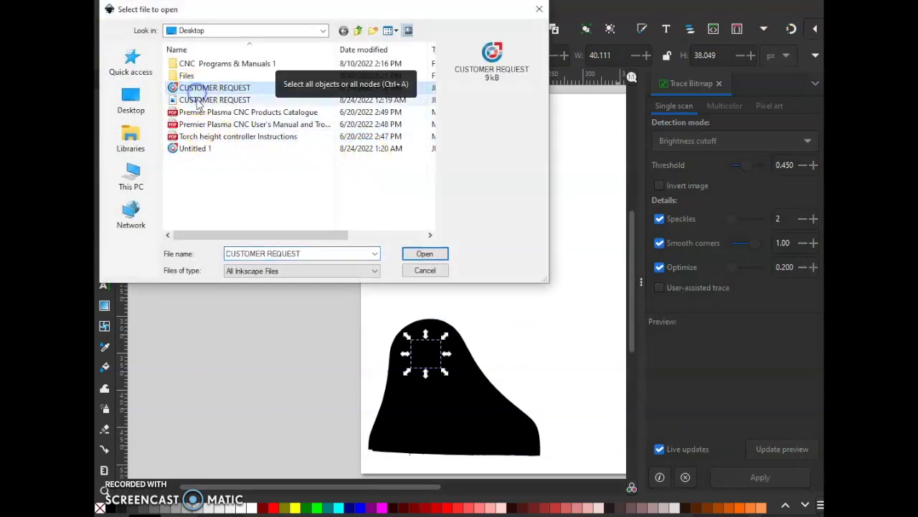
{"action": "left_click", "coordinate": [425, 253]}
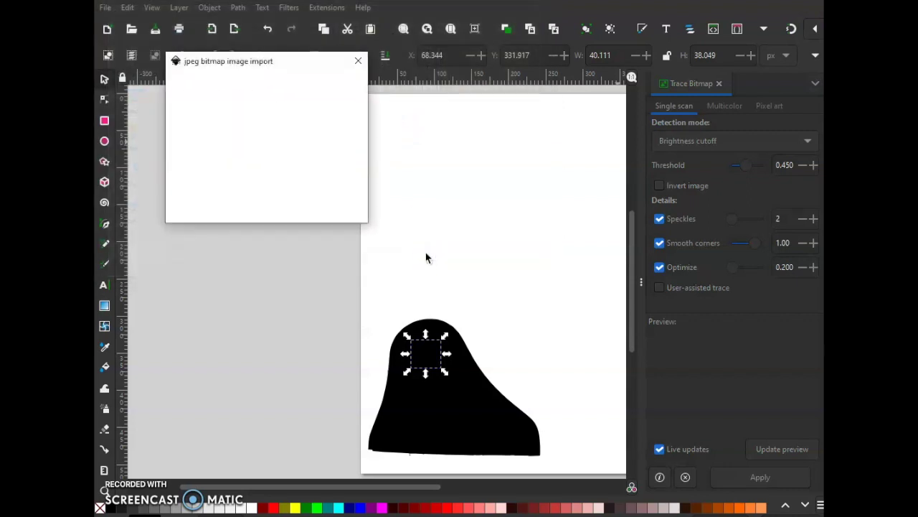
{"action": "left_click", "coordinate": [339, 208]}
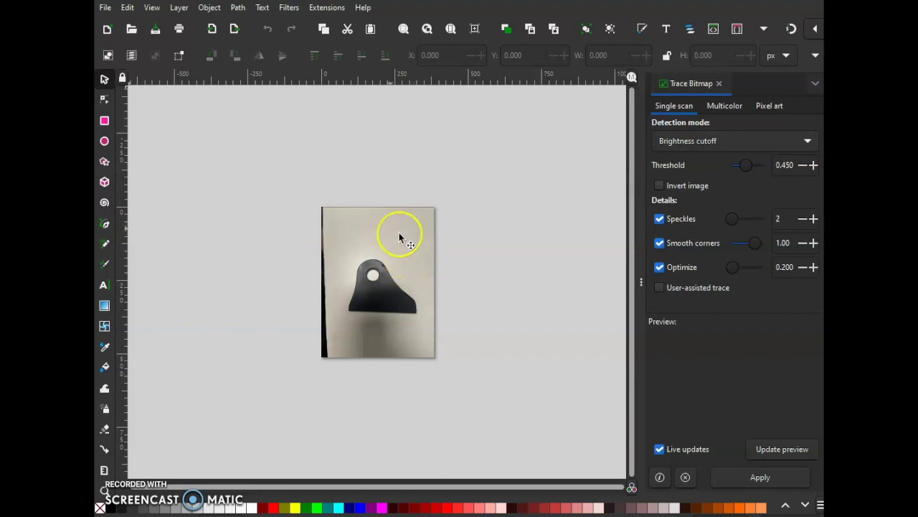
Switch the canvas to Outline display mode, then launch ViaCAD 2D
{"action": "left_click", "coordinate": [151, 8]}
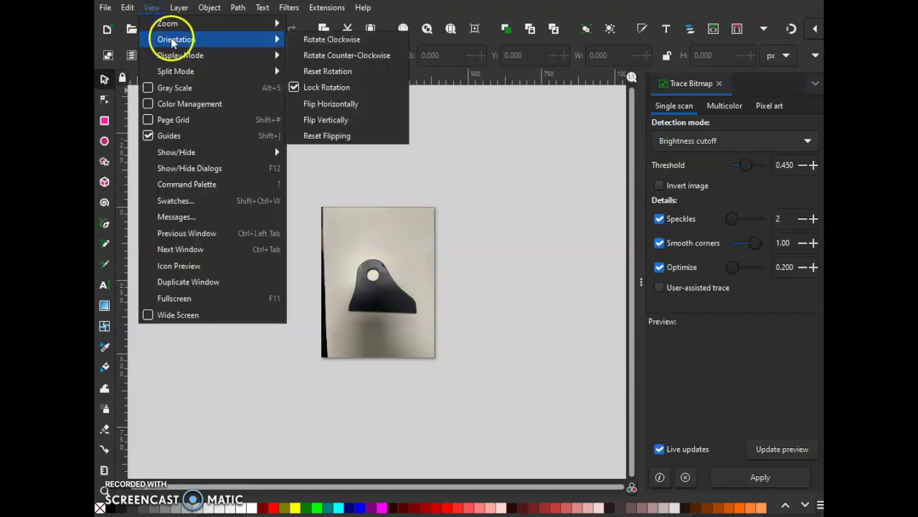
{"action": "mouse_move", "coordinate": [175, 55]}
{"action": "left_click", "coordinate": [329, 72]}
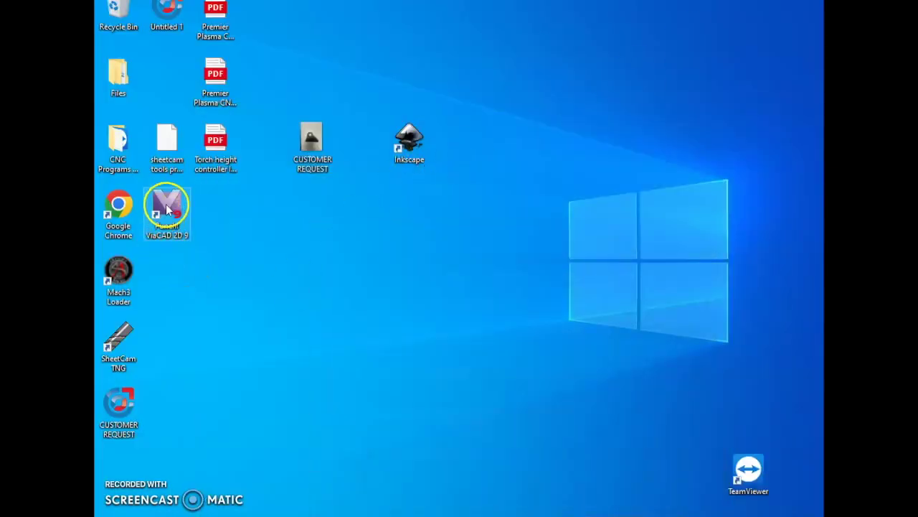
{"action": "double_click", "coordinate": [168, 207]}
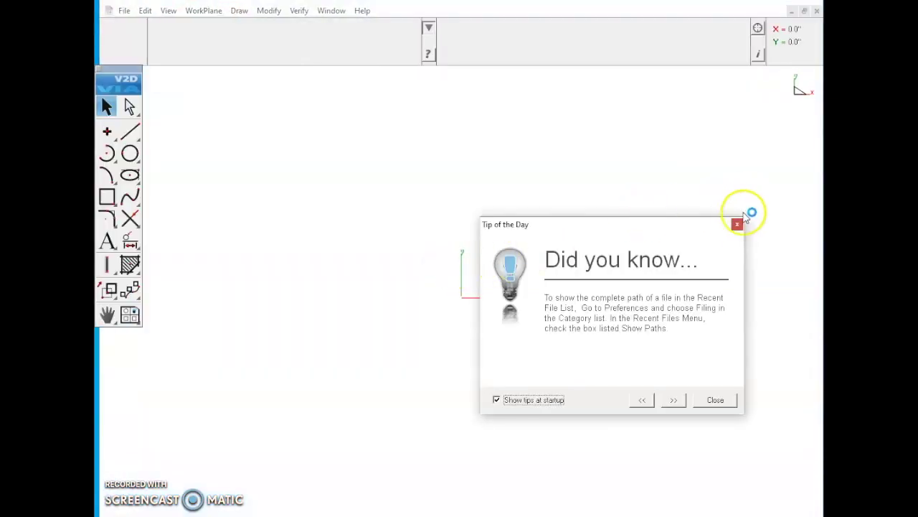
Dismiss Tip of the Day and import the CUSTOMER REQUEST DXF as DWG/DXF in mm
{"action": "left_click", "coordinate": [738, 224]}
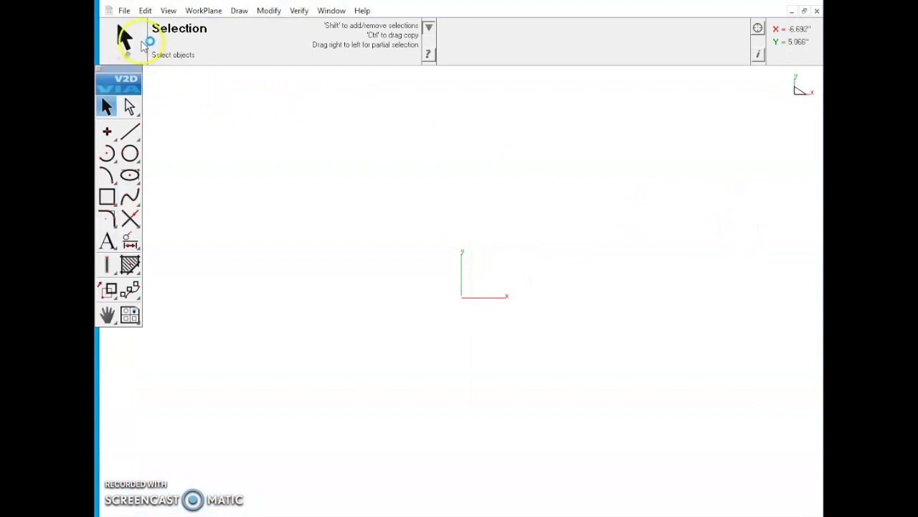
{"action": "left_click", "coordinate": [123, 11]}
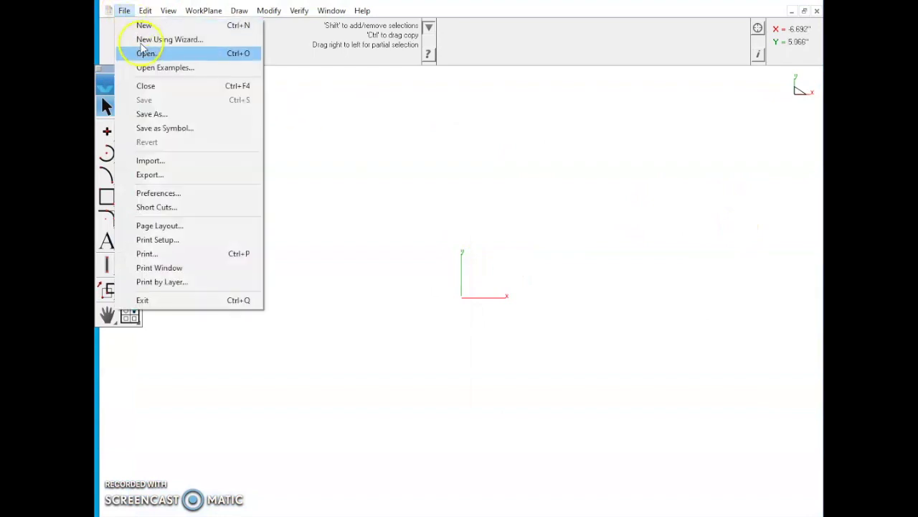
{"action": "left_click", "coordinate": [163, 161]}
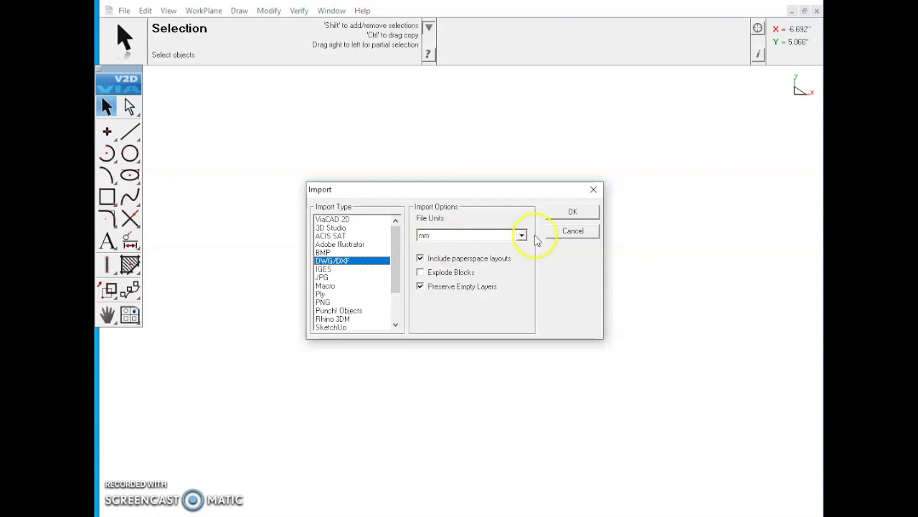
{"action": "left_click", "coordinate": [564, 214]}
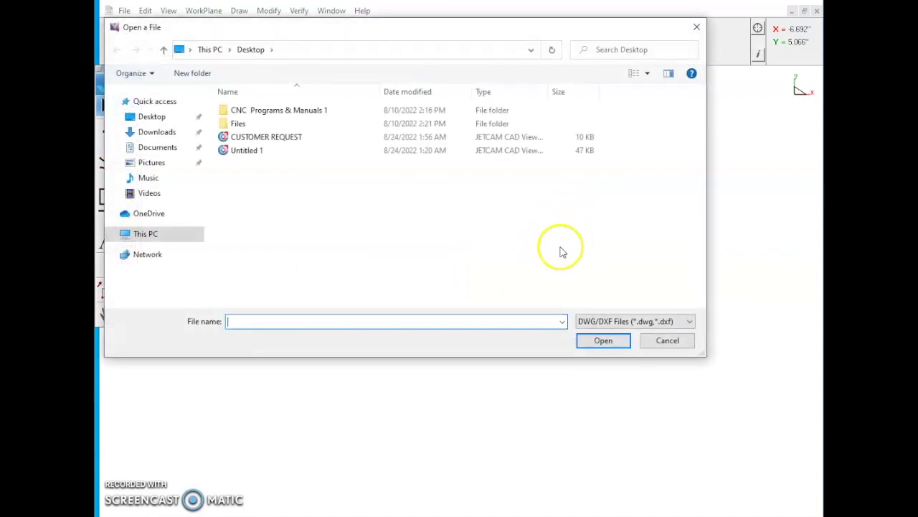
{"action": "left_click", "coordinate": [308, 139]}
{"action": "left_click", "coordinate": [597, 340]}
Draw a 2.411-long base line under the bracket's bottom and start a vertical at its left end
{"action": "scroll", "coordinate": [437, 312], "scroll_direction": "down", "scroll_amount": 3}
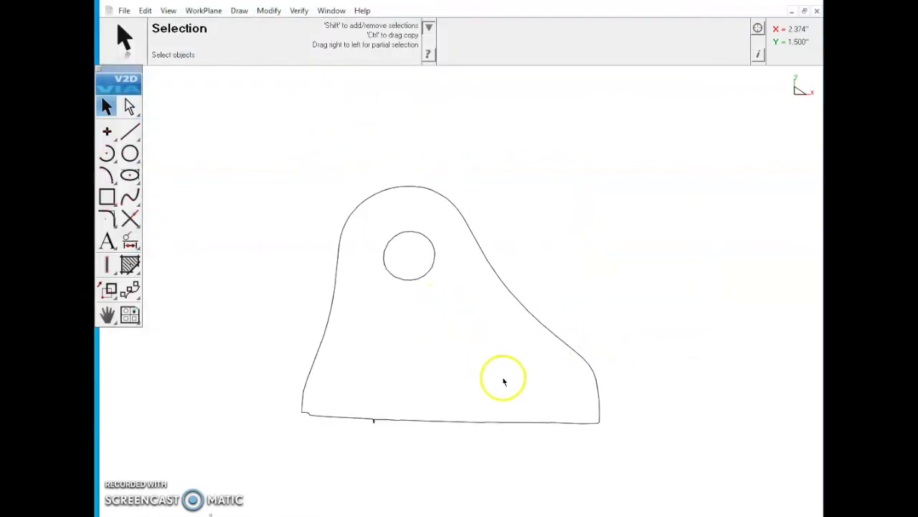
{"action": "scroll", "coordinate": [476, 347], "scroll_direction": "up", "scroll_amount": 2}
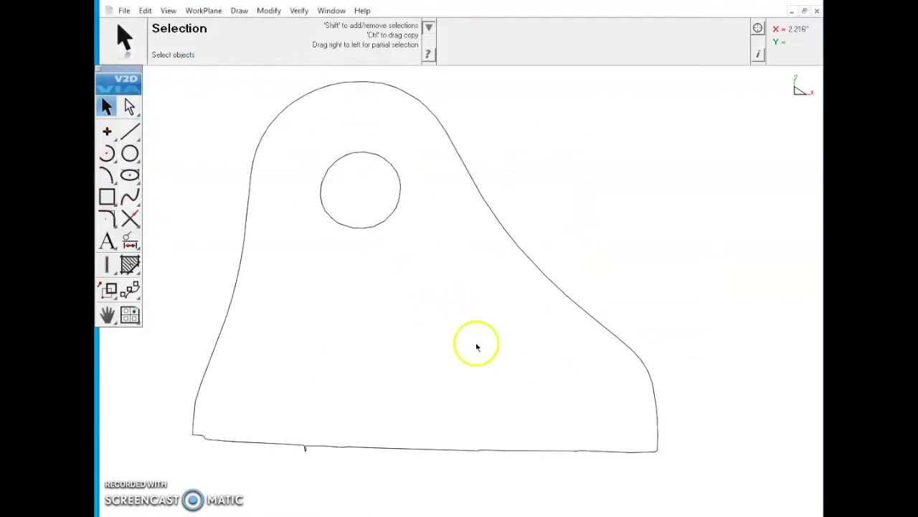
{"action": "left_click", "coordinate": [130, 130]}
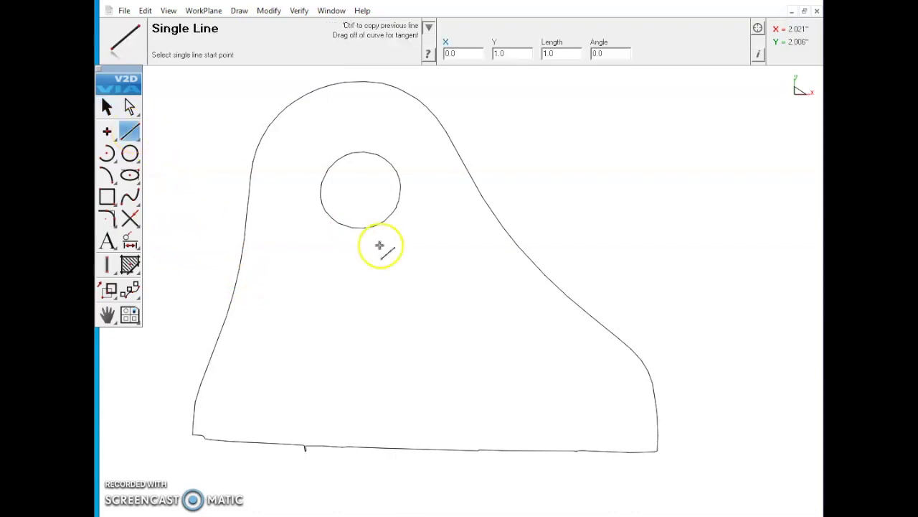
{"action": "scroll", "coordinate": [664, 466], "scroll_direction": "up", "scroll_amount": 3}
{"action": "scroll", "coordinate": [662, 441], "scroll_direction": "up", "scroll_amount": 2}
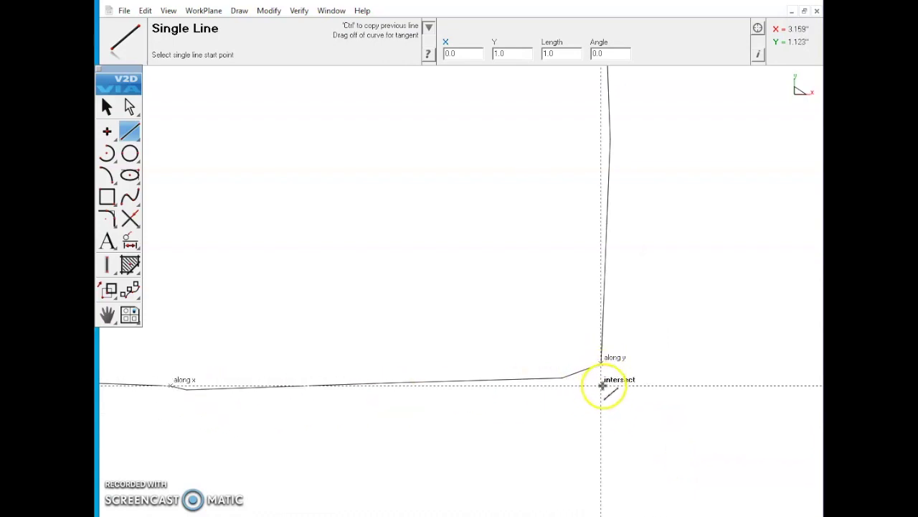
{"action": "left_click", "coordinate": [603, 386]}
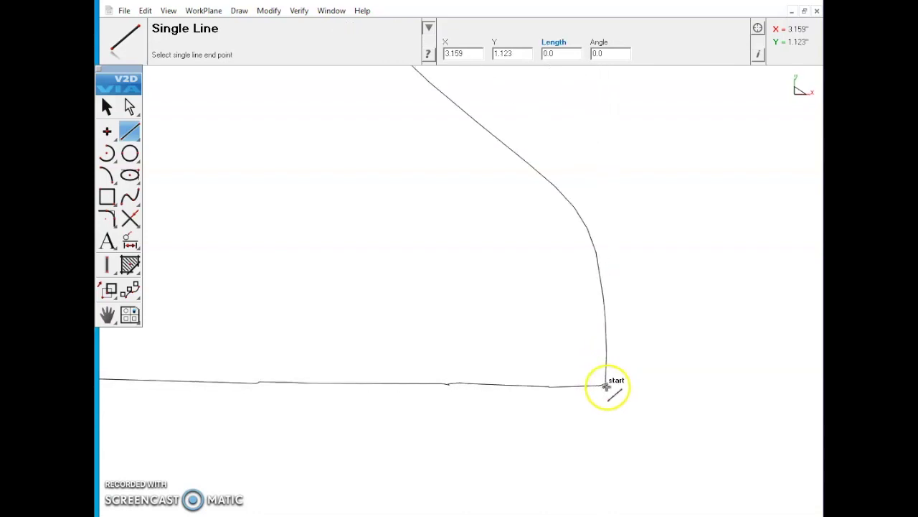
{"action": "scroll", "coordinate": [596, 386], "scroll_direction": "down", "scroll_amount": 2}
{"action": "scroll", "coordinate": [369, 392], "scroll_direction": "up", "scroll_amount": 5}
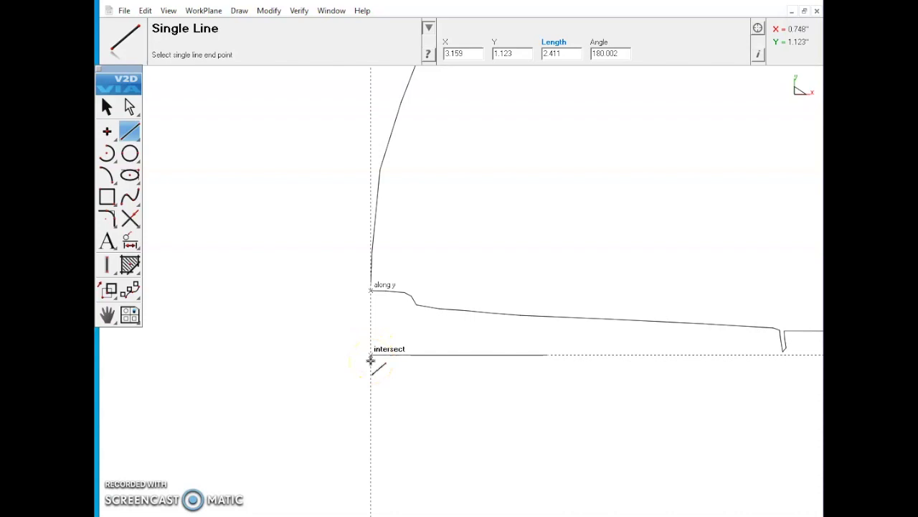
{"action": "left_click", "coordinate": [371, 358]}
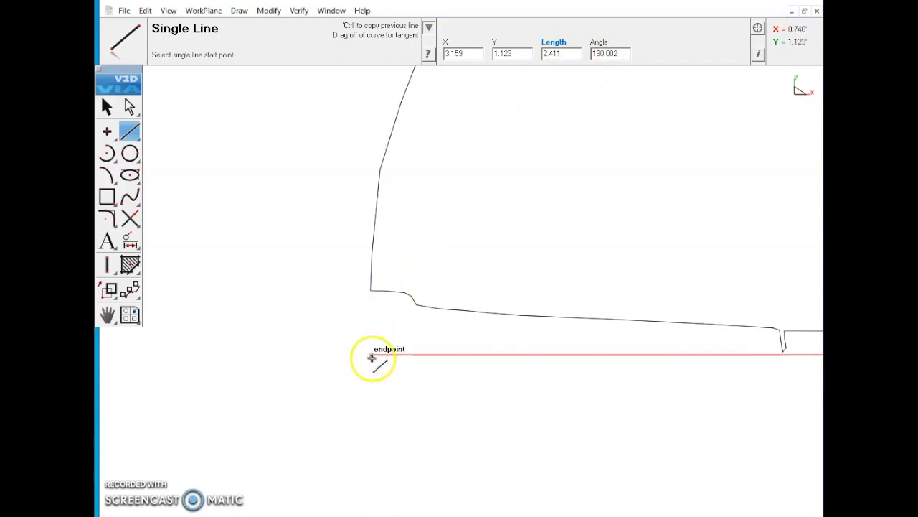
{"action": "left_click", "coordinate": [372, 357]}
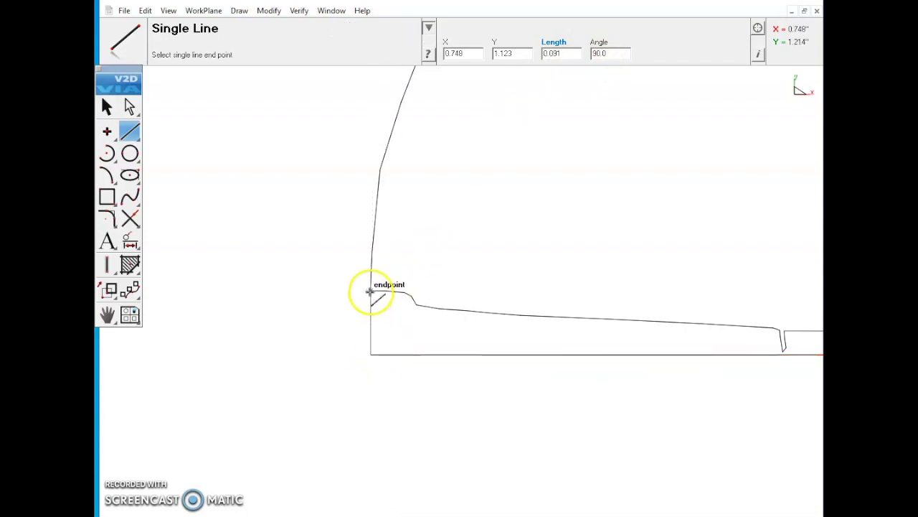
{"action": "scroll", "coordinate": [352, 337], "scroll_direction": "down", "scroll_amount": 4}
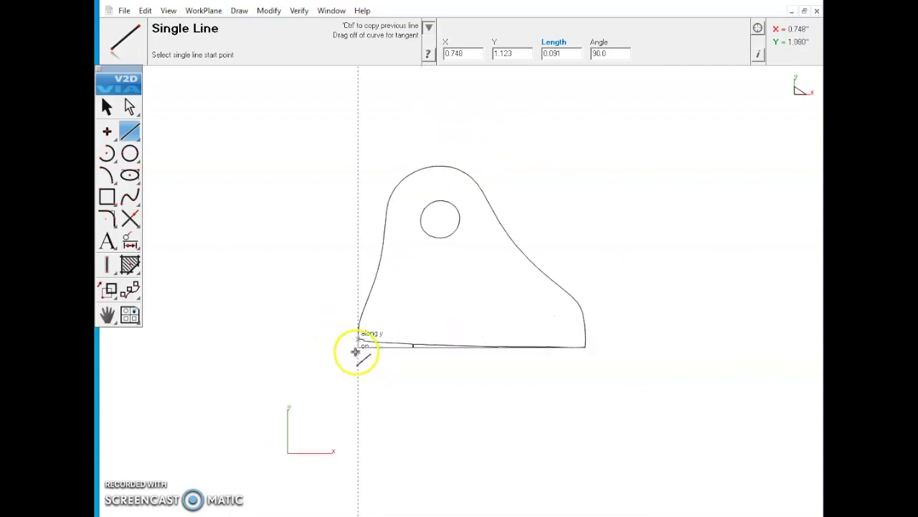
{"action": "scroll", "coordinate": [586, 345], "scroll_direction": "up", "scroll_amount": 5}
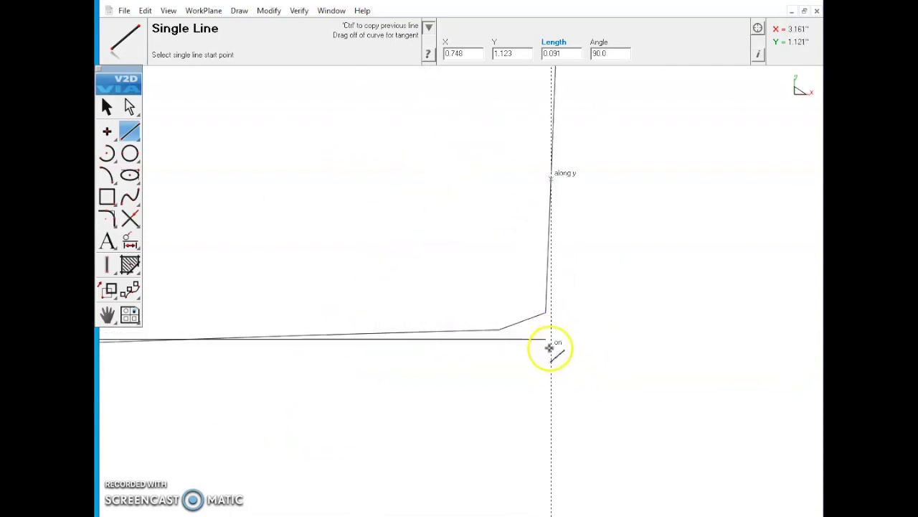
Close the lower-right corner gap and box-select the lines along the bracket's bottom edge
{"action": "left_click", "coordinate": [546, 313]}
{"action": "left_click", "coordinate": [108, 104]}
{"action": "left_click", "coordinate": [558, 327]}
{"action": "left_click", "coordinate": [535, 363]}
{"action": "scroll", "coordinate": [538, 346], "scroll_direction": "up", "scroll_amount": 2}
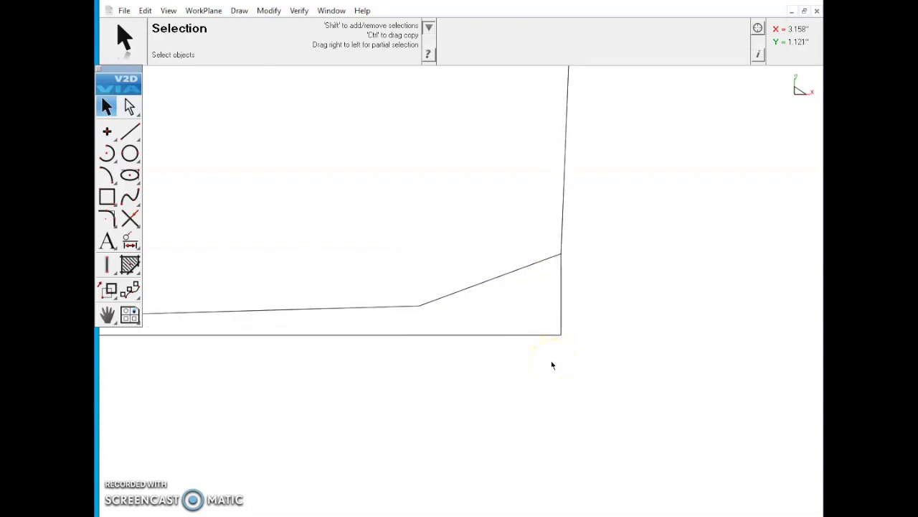
{"action": "left_click_drag", "start_coordinate": [551, 362], "coordinate": [265, 348]}
{"action": "scroll", "coordinate": [497, 383], "scroll_direction": "down", "scroll_amount": 2}
{"action": "scroll", "coordinate": [525, 414], "scroll_direction": "down", "scroll_amount": 4}
{"action": "scroll", "coordinate": [369, 352], "scroll_direction": "up", "scroll_amount": 3}
{"action": "left_click_drag", "start_coordinate": [328, 358], "coordinate": [332, 354]}
Exclude the straight base line from the selection and delete the ragged traced bottom curve
{"action": "scroll", "coordinate": [331, 356], "scroll_direction": "up", "scroll_amount": 3}
{"action": "scroll", "coordinate": [254, 355], "scroll_direction": "up", "scroll_amount": 4}
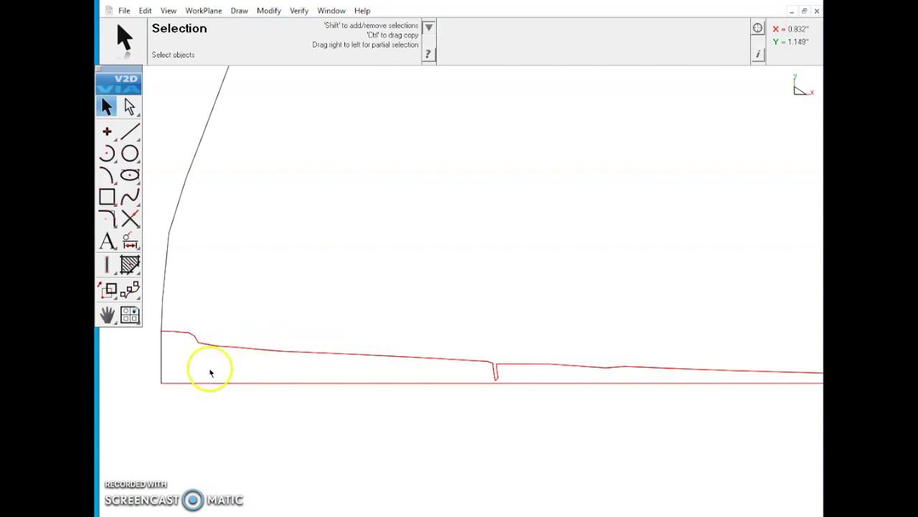
{"action": "key", "text": "shift"}
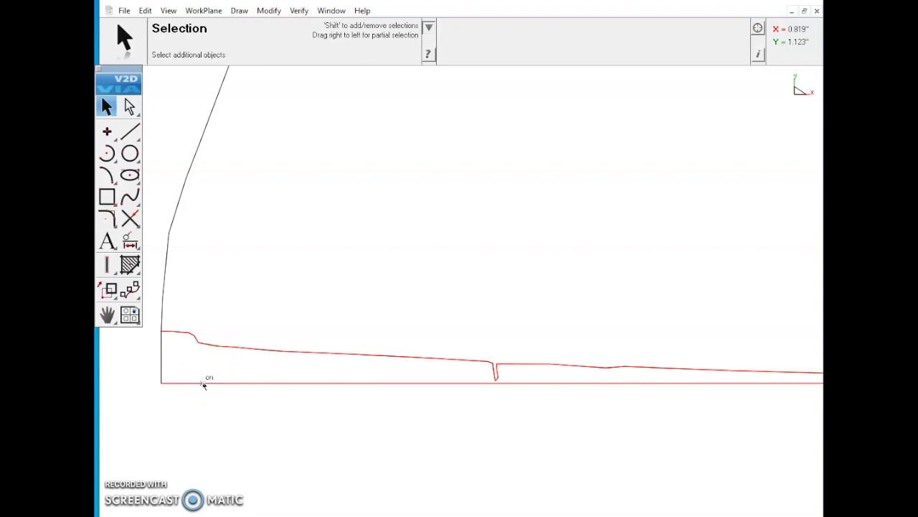
{"action": "left_click", "coordinate": [202, 385], "text": "shift"}
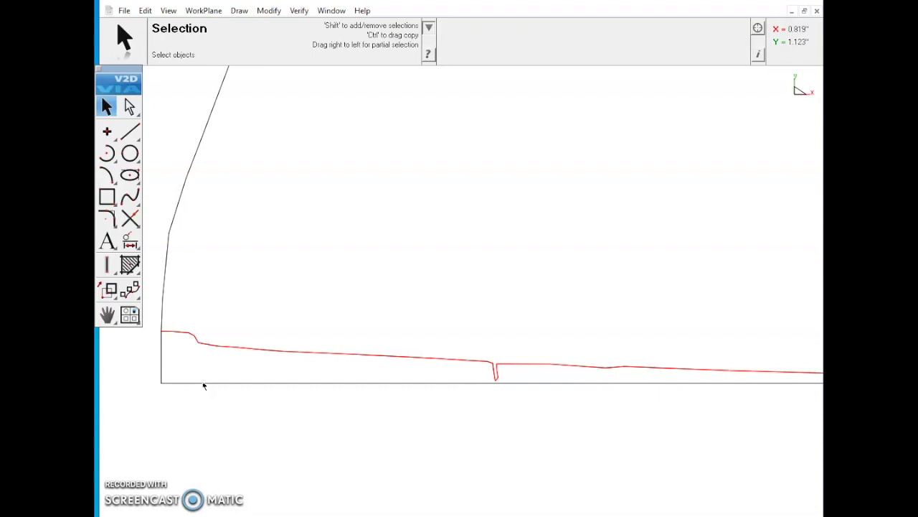
{"action": "key", "text": "Delete"}
{"action": "scroll", "coordinate": [203, 386], "scroll_direction": "down", "scroll_amount": 5}
{"action": "scroll", "coordinate": [294, 244], "scroll_direction": "up", "scroll_amount": 3}
{"action": "scroll", "coordinate": [273, 230], "scroll_direction": "down", "scroll_amount": 2}
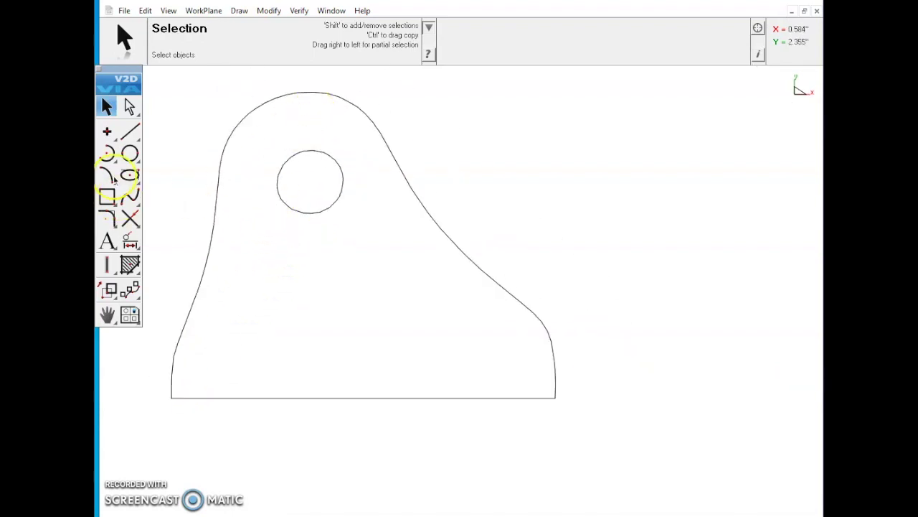
Draw a horizontal single line below the bracket's base and set its length to 5.48
{"action": "left_click", "coordinate": [135, 130]}
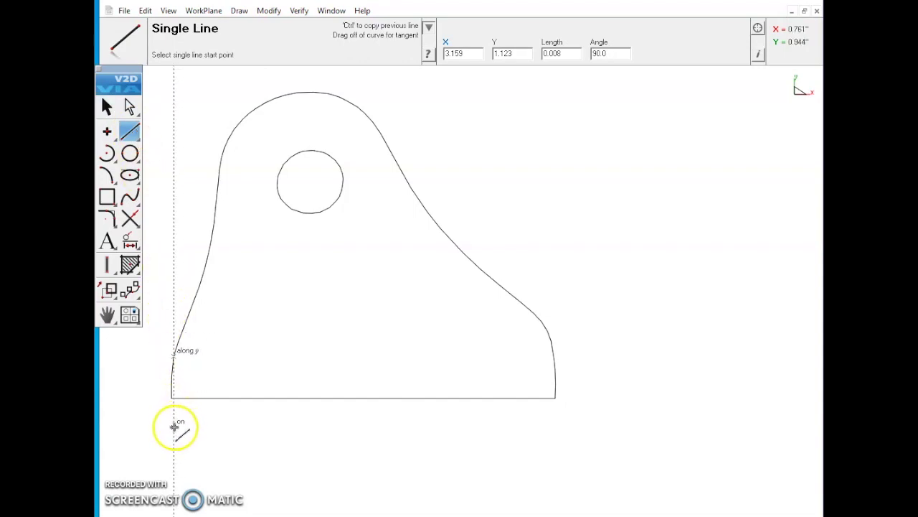
{"action": "left_click", "coordinate": [170, 433]}
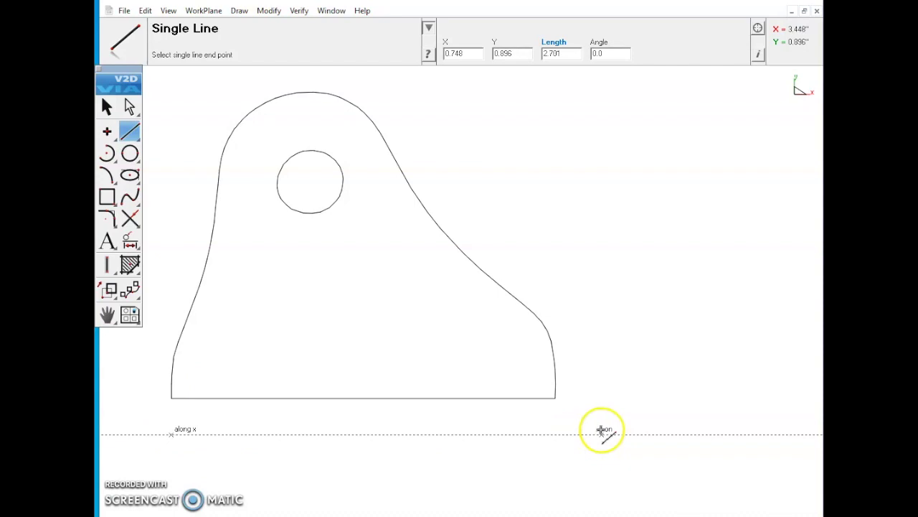
{"action": "left_click", "coordinate": [602, 434]}
{"action": "left_click", "coordinate": [557, 53]}
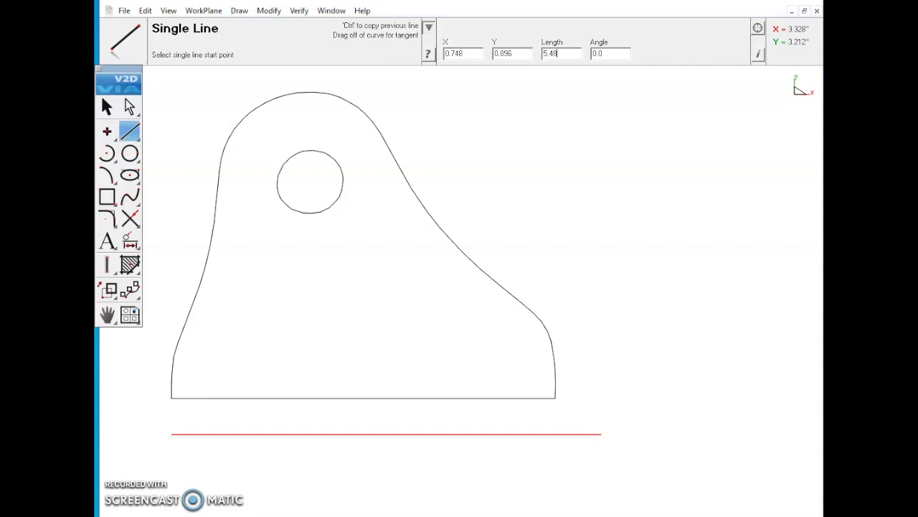
{"action": "type", "text": "5.48"}
{"action": "key", "text": "Return"}
{"action": "scroll", "coordinate": [422, 250], "scroll_direction": "down", "scroll_amount": 3}
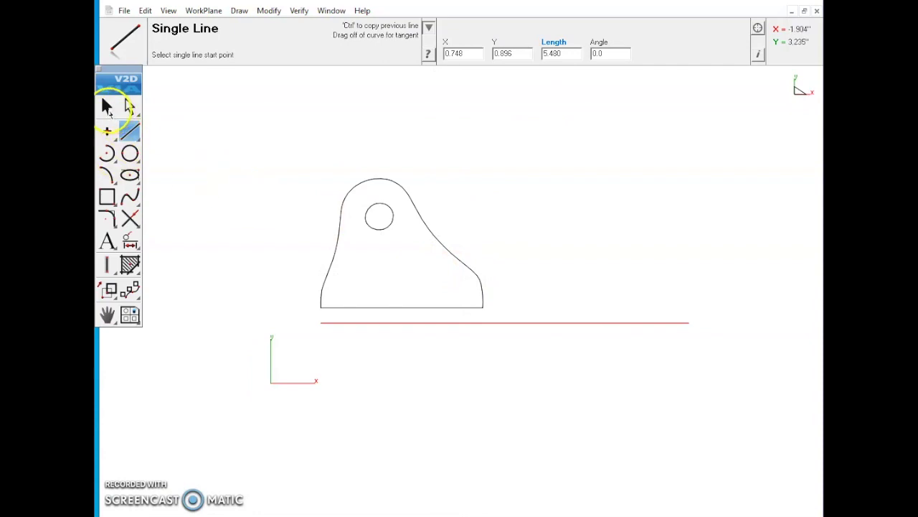
Scale the bracket and hole by 2.273 so the base matches the 5.480 reference line
{"action": "left_click", "coordinate": [107, 106]}
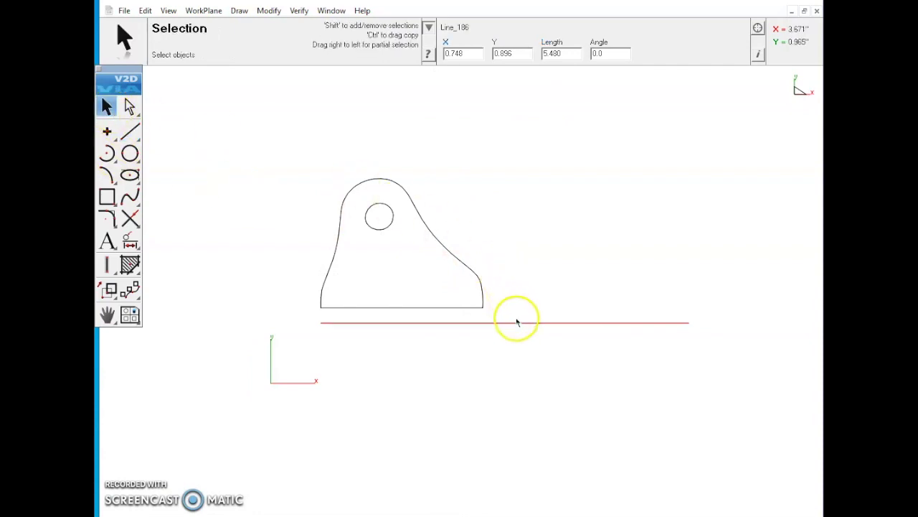
{"action": "left_click_drag", "start_coordinate": [521, 317], "coordinate": [299, 165]}
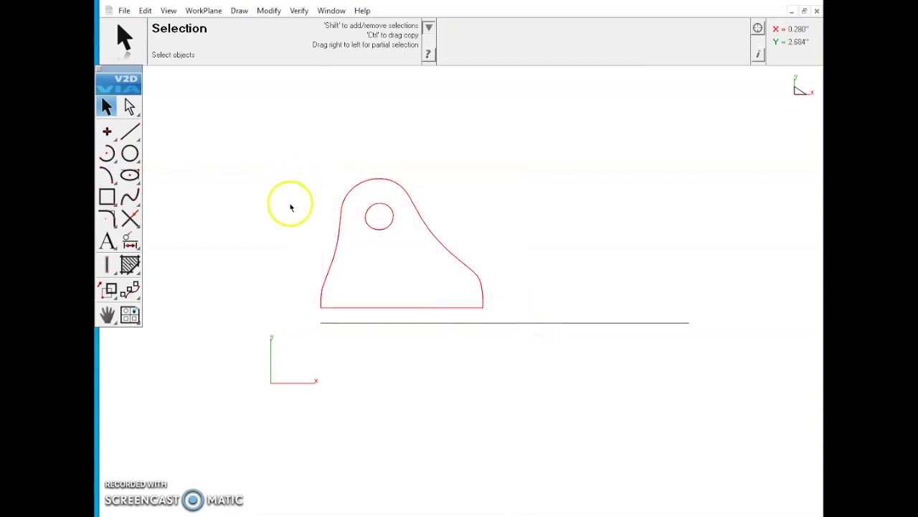
{"action": "left_click", "coordinate": [108, 291]}
{"action": "left_click_drag", "start_coordinate": [107, 295], "coordinate": [181, 293]}
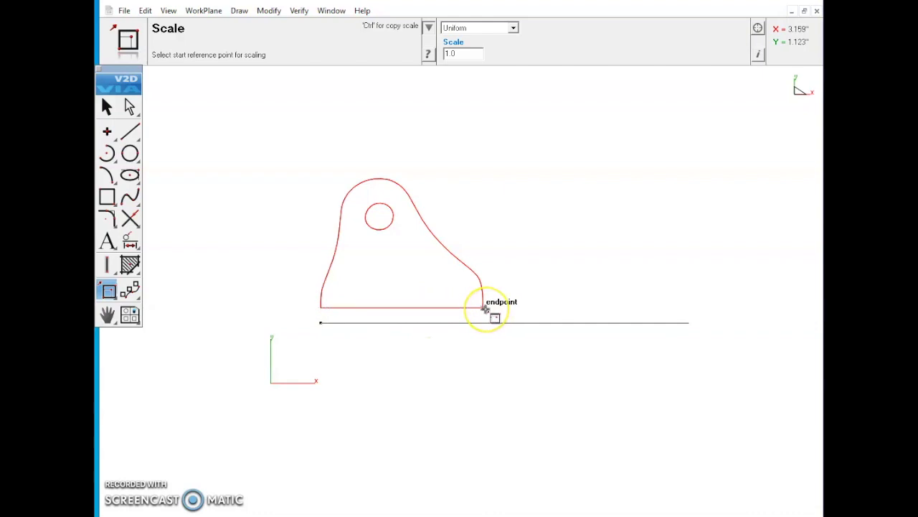
{"action": "left_click_drag", "start_coordinate": [485, 309], "coordinate": [688, 324]}
{"action": "left_click", "coordinate": [107, 106]}
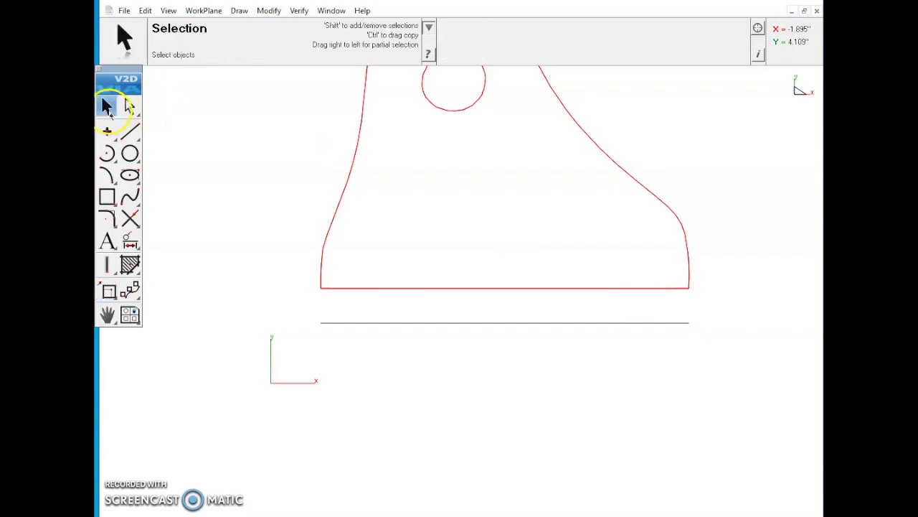
{"action": "left_click", "coordinate": [426, 322]}
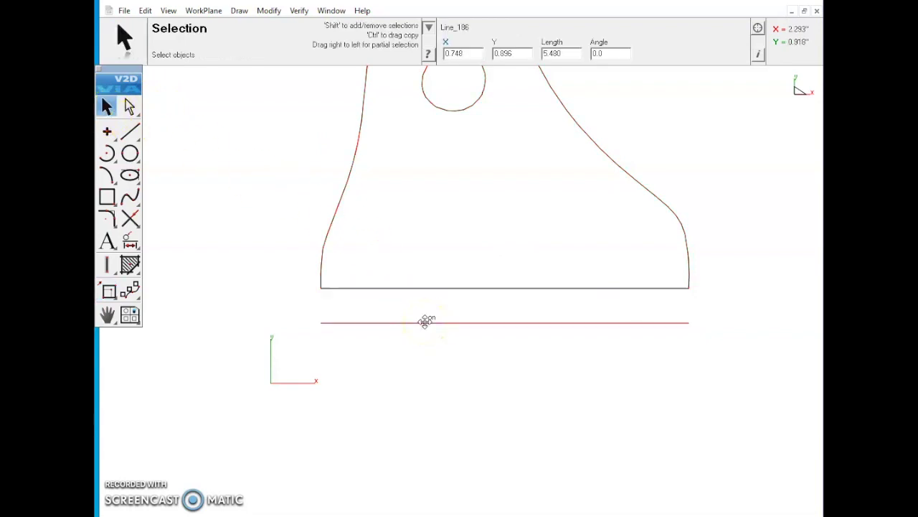
Delete the reference line and place a 1.0-diameter circle at the traced hole's centre
{"action": "key", "text": "Delete"}
{"action": "scroll", "coordinate": [430, 213], "scroll_direction": "down", "scroll_amount": 3}
{"action": "scroll", "coordinate": [447, 205], "scroll_direction": "up", "scroll_amount": 6}
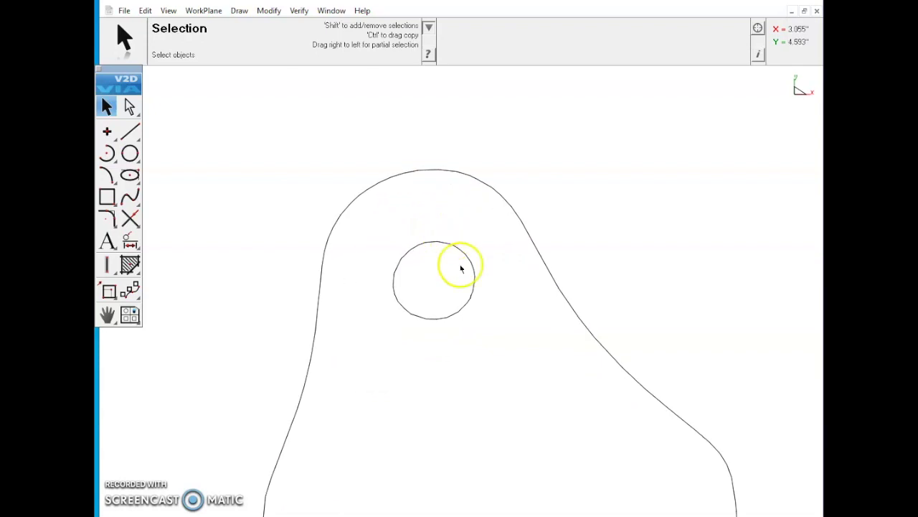
{"action": "scroll", "coordinate": [465, 281], "scroll_direction": "up", "scroll_amount": 1}
{"action": "left_click_drag", "start_coordinate": [130, 153], "coordinate": [158, 157]}
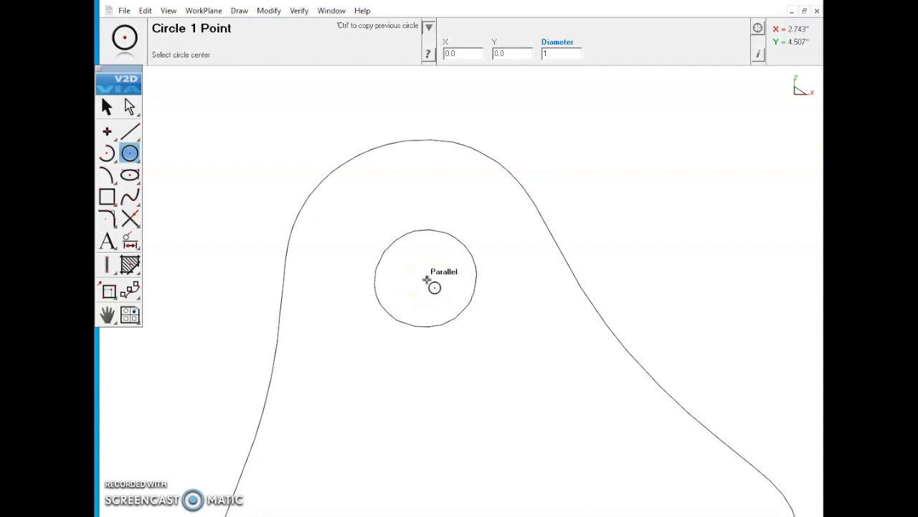
{"action": "left_click", "coordinate": [428, 279]}
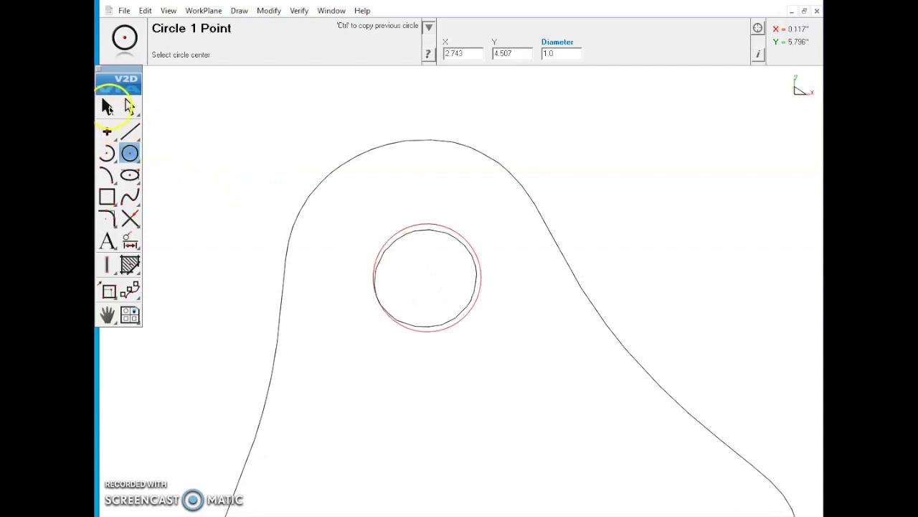
Move the new circle over the traced hole, centred near X 2.726, Y 4.487
{"action": "left_click", "coordinate": [107, 107]}
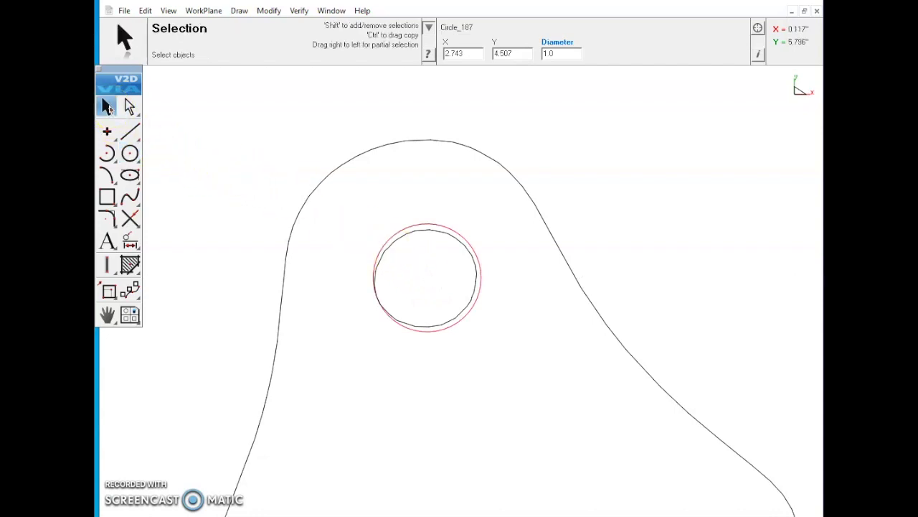
{"action": "scroll", "coordinate": [411, 272], "scroll_direction": "up", "scroll_amount": 1}
{"action": "scroll", "coordinate": [535, 232], "scroll_direction": "up", "scroll_amount": 2}
{"action": "scroll", "coordinate": [567, 213], "scroll_direction": "up", "scroll_amount": 1}
{"action": "scroll", "coordinate": [567, 213], "scroll_direction": "up", "scroll_amount": 1}
{"action": "left_click_drag", "start_coordinate": [562, 223], "coordinate": [507, 137]}
{"action": "scroll", "coordinate": [559, 222], "scroll_direction": "down", "scroll_amount": 3}
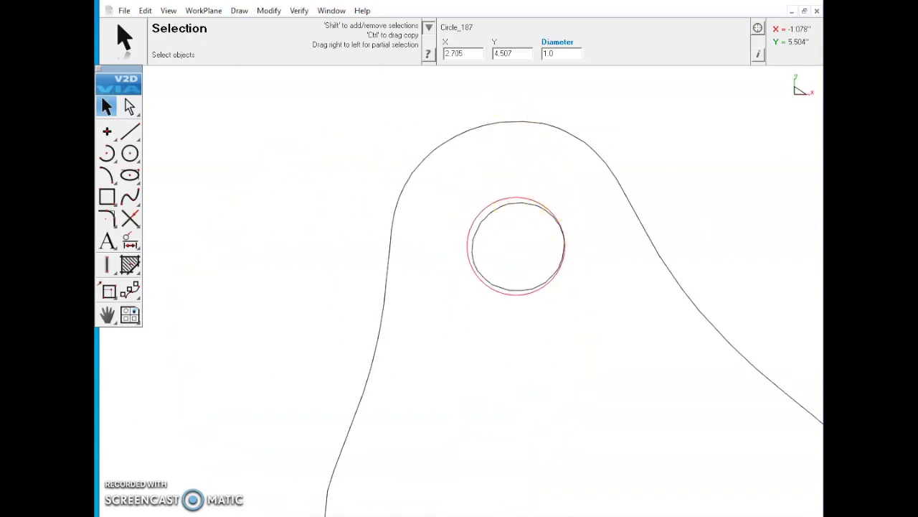
{"action": "scroll", "coordinate": [502, 222], "scroll_direction": "up", "scroll_amount": 4}
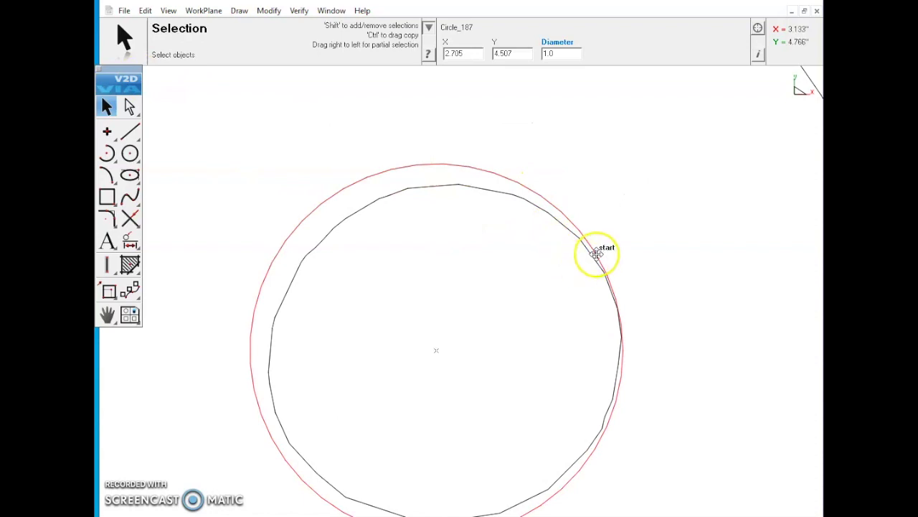
{"action": "scroll", "coordinate": [603, 254], "scroll_direction": "down", "scroll_amount": 3}
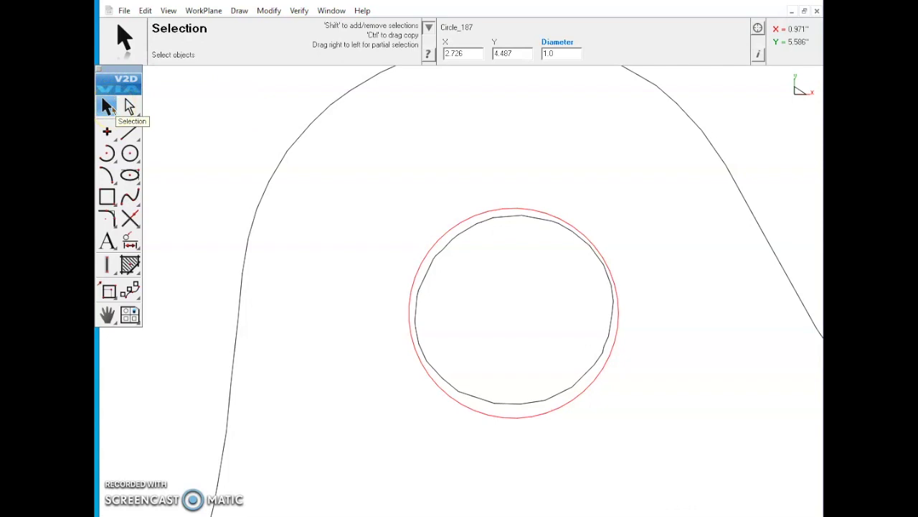
Box-select the ragged traced hole, exclude the new 1.0 circle, and delete the traced outline
{"action": "left_click", "coordinate": [488, 211]}
{"action": "left_click_drag", "start_coordinate": [711, 422], "coordinate": [348, 163]}
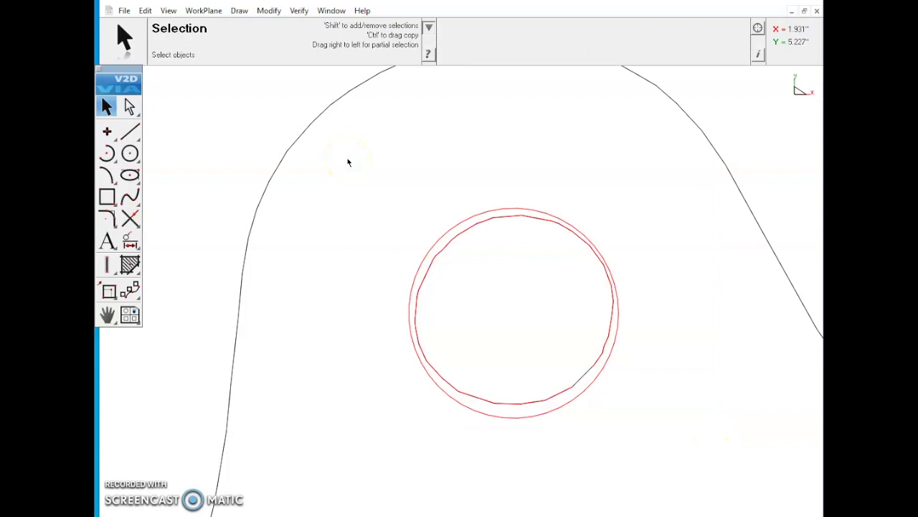
{"action": "left_click", "coordinate": [434, 243], "text": "shift"}
{"action": "key", "text": "Delete"}
{"action": "scroll", "coordinate": [387, 216], "scroll_direction": "down", "scroll_amount": 5}
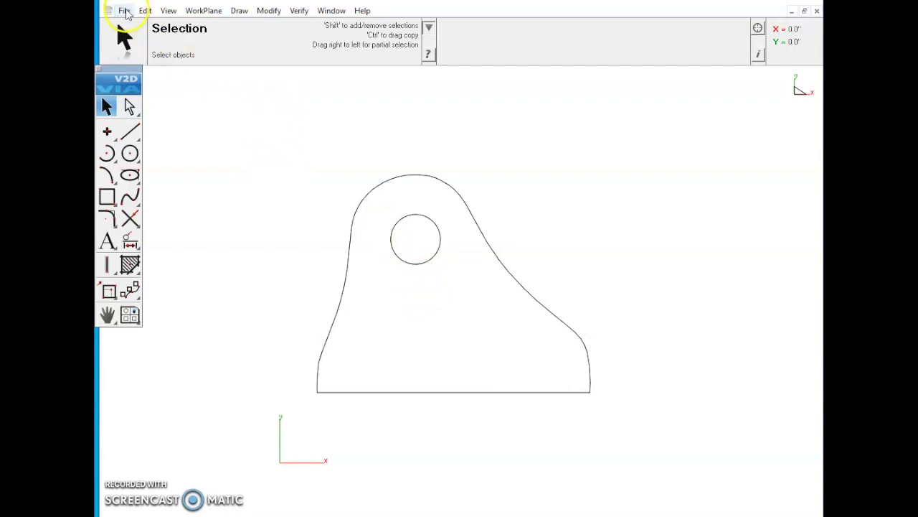
Export the drawing as DWG/DXF with file units set to inches
{"action": "left_click", "coordinate": [127, 14]}
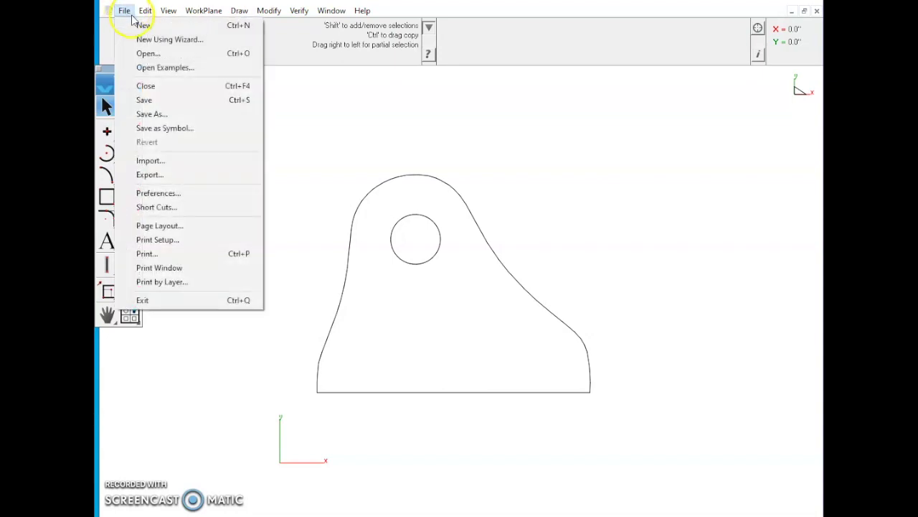
{"action": "left_click", "coordinate": [172, 175]}
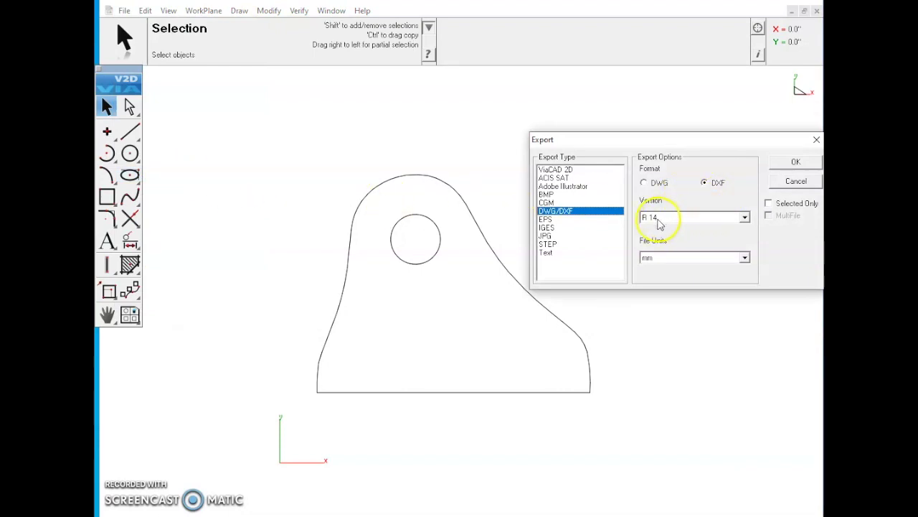
{"action": "left_click", "coordinate": [737, 261]}
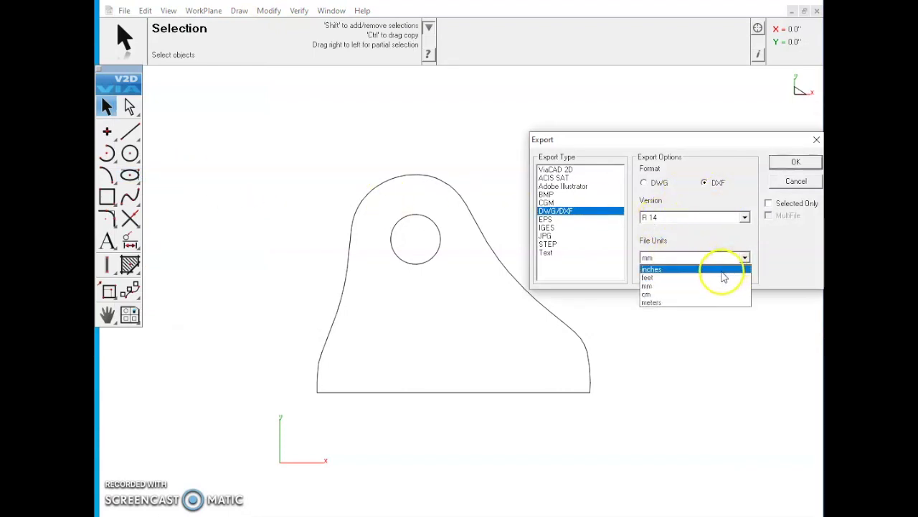
{"action": "left_click", "coordinate": [722, 270]}
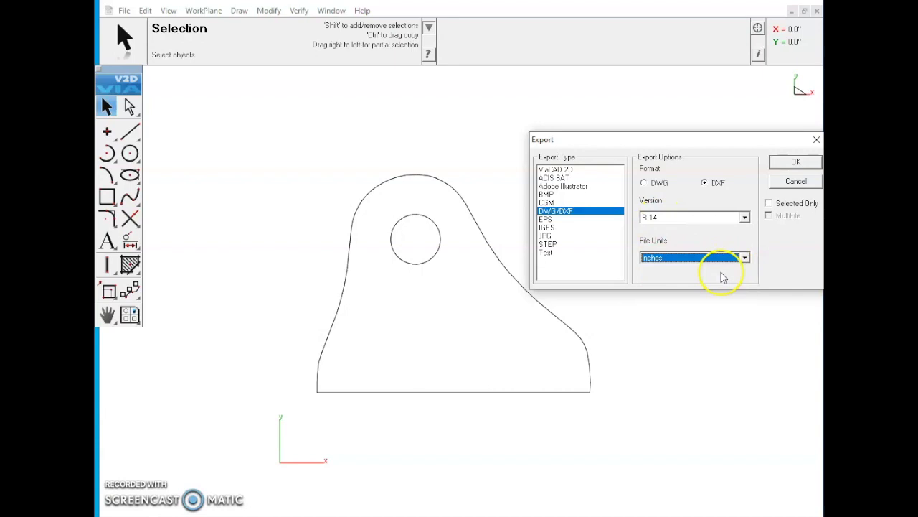
{"action": "left_click", "coordinate": [795, 161]}
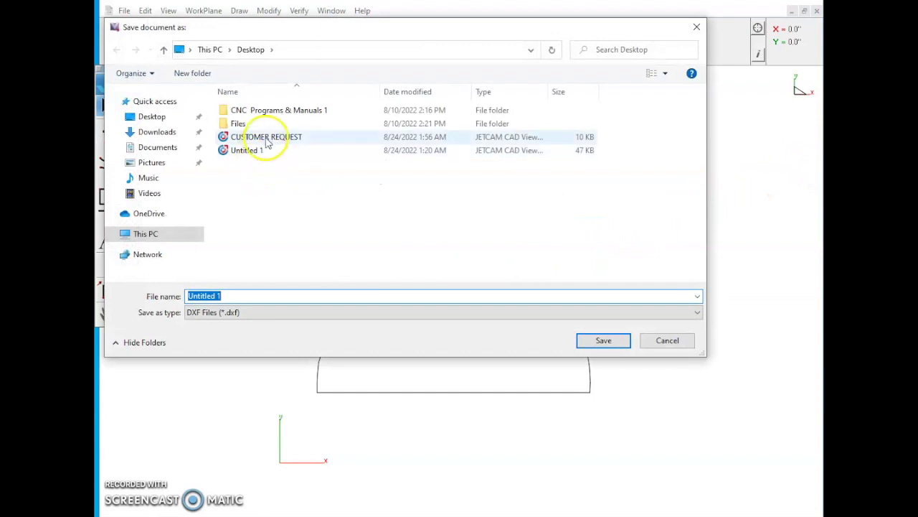
Name the file CUSTOMER REQUEST DONE and save it to the Desktop
{"action": "left_click", "coordinate": [265, 140]}
{"action": "left_click", "coordinate": [271, 295]}
{"action": "left_click", "coordinate": [281, 300]}
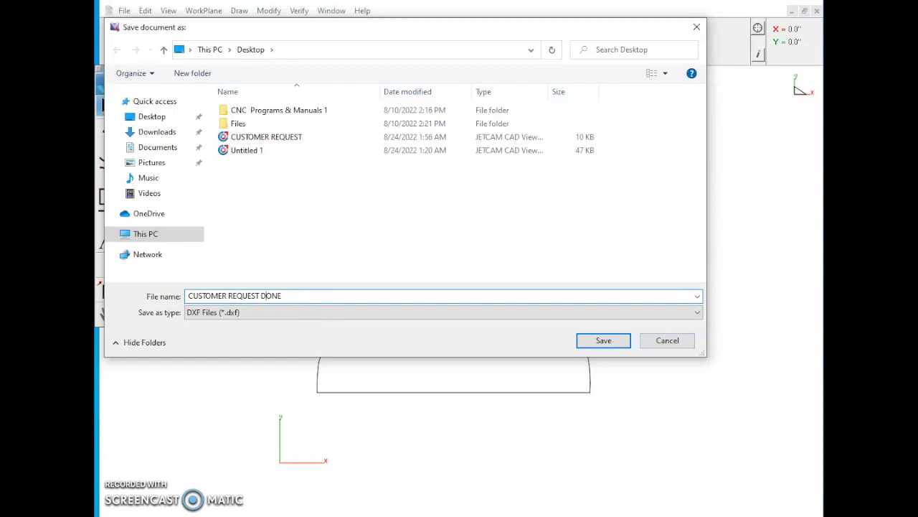
{"action": "left_click", "coordinate": [590, 339]}
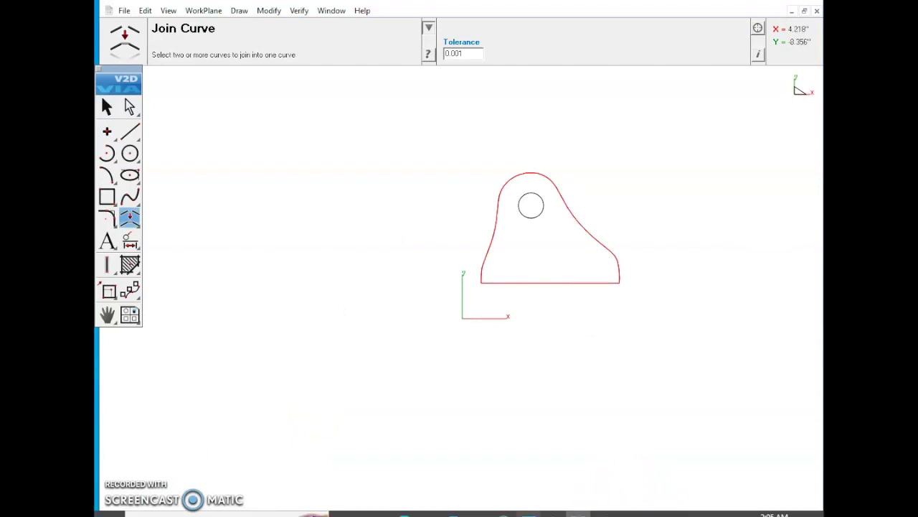
In SheetCAM, create a new part importing the CUSTOMER REQUEST DONE drawing with inch scaling
{"action": "left_click", "coordinate": [603, 513]}
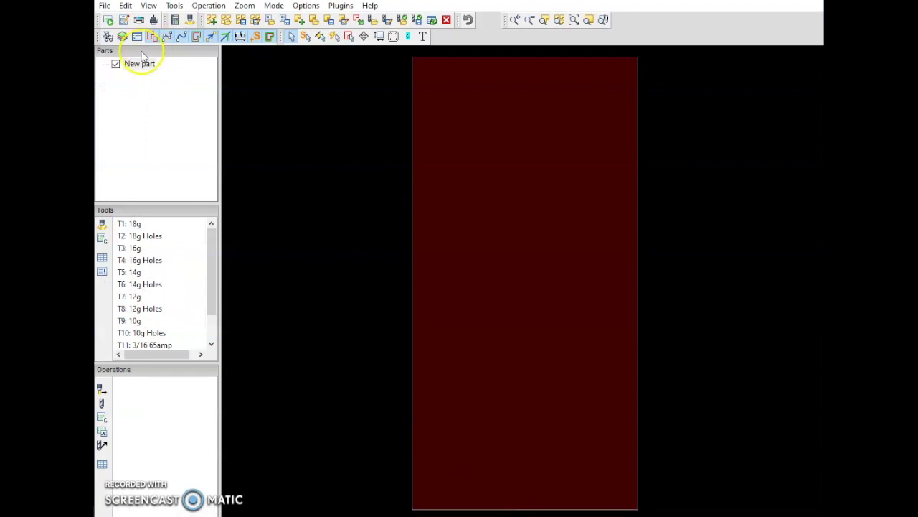
{"action": "left_click", "coordinate": [104, 6]}
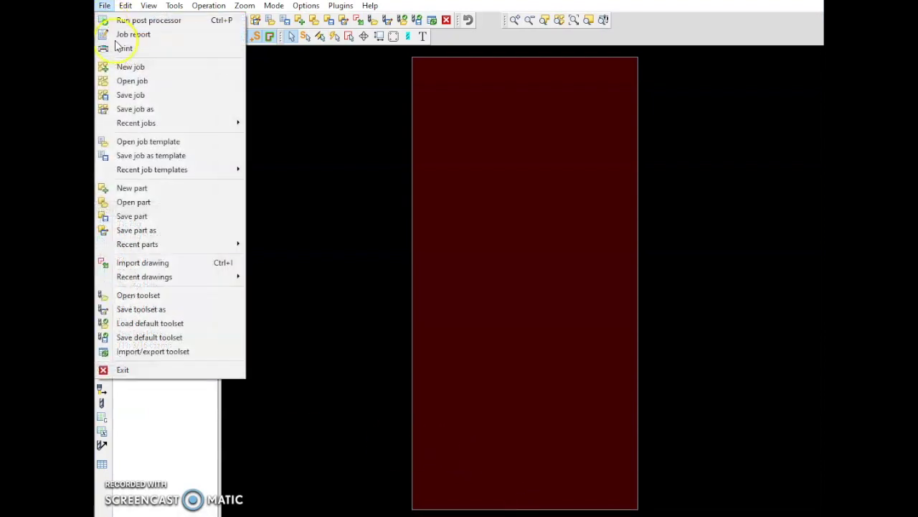
{"action": "left_click", "coordinate": [190, 189]}
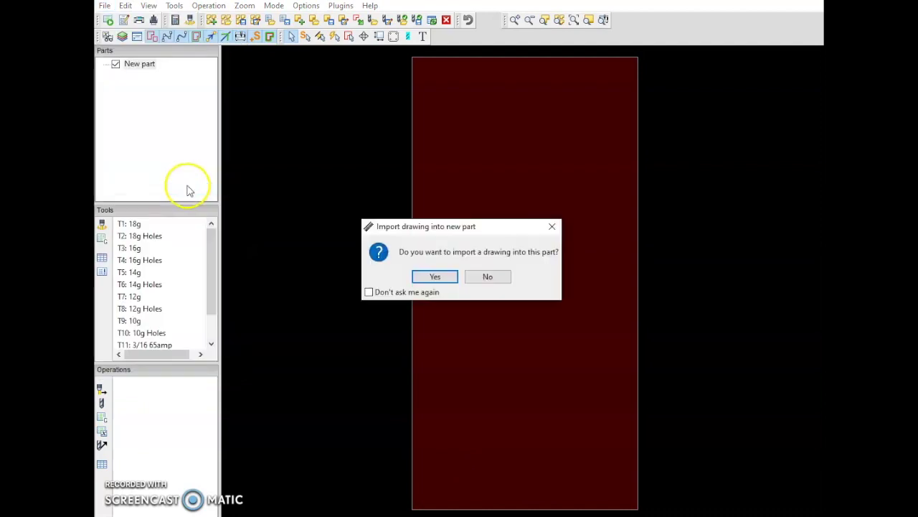
{"action": "left_click", "coordinate": [450, 277]}
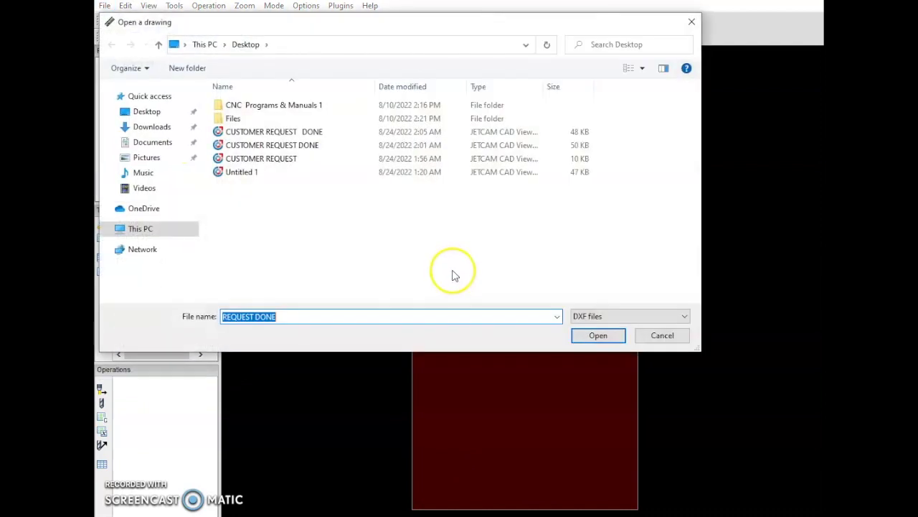
{"action": "left_click", "coordinate": [310, 133]}
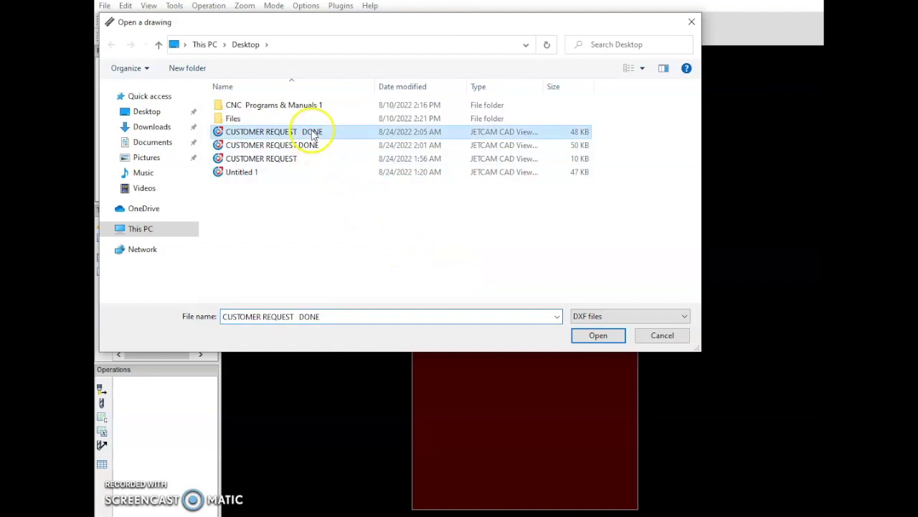
{"action": "left_click", "coordinate": [613, 338]}
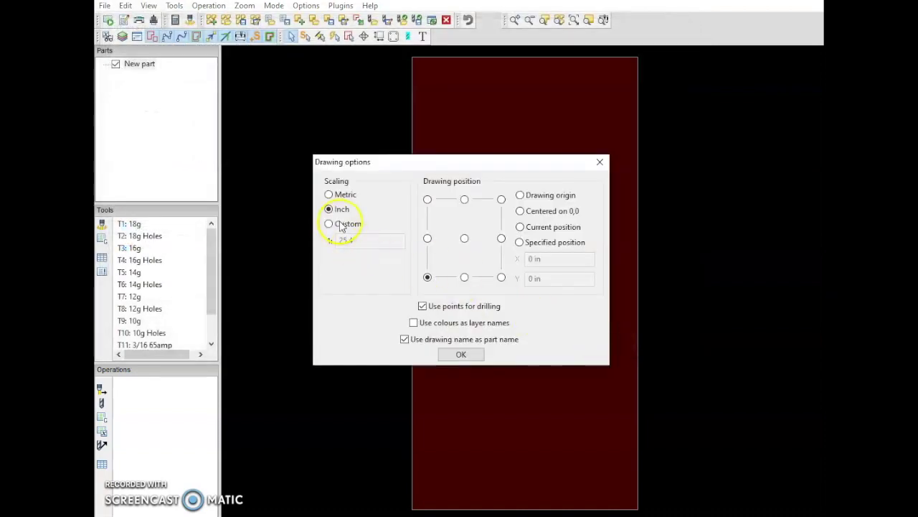
{"action": "left_click", "coordinate": [463, 355]}
{"action": "scroll", "coordinate": [508, 381], "scroll_direction": "down", "scroll_amount": 3}
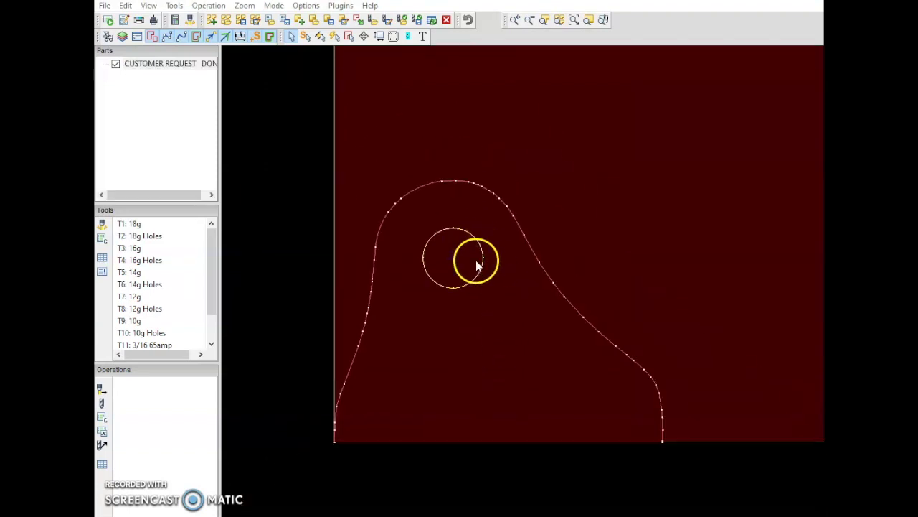
{"action": "left_click", "coordinate": [461, 254]}
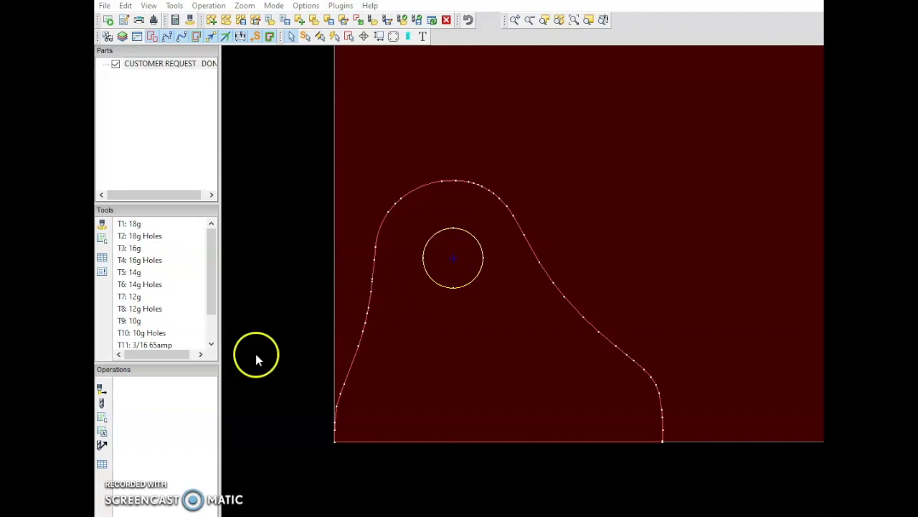
Start a contour operation using tool T13: 1/4 65amp with path rules set to None
{"action": "left_click", "coordinate": [102, 388]}
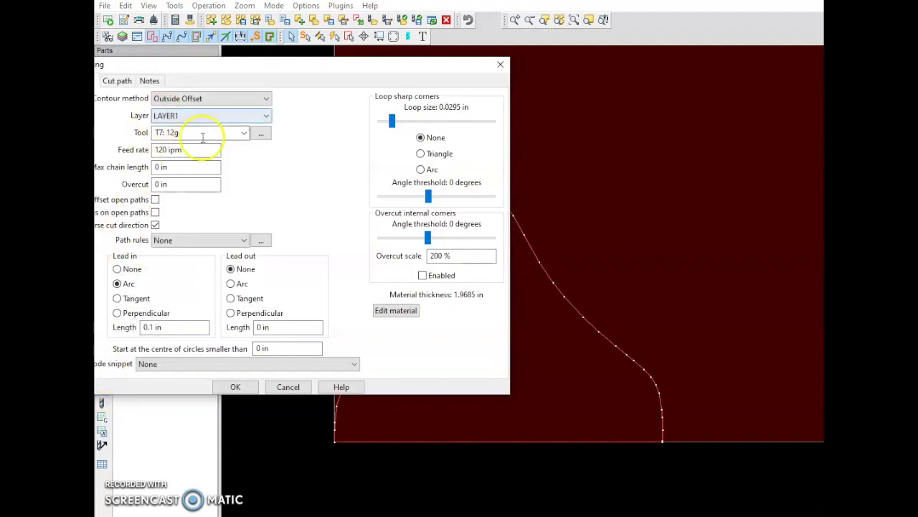
{"action": "left_click", "coordinate": [244, 133]}
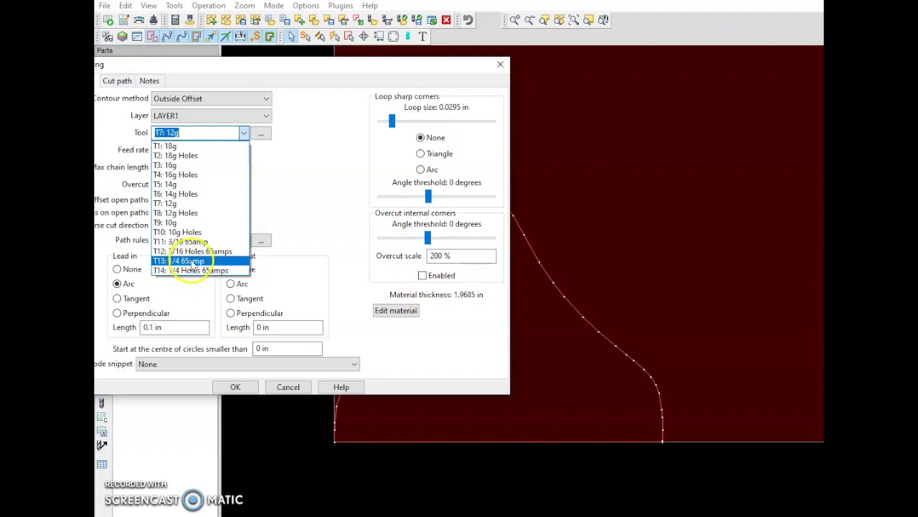
{"action": "left_click", "coordinate": [190, 261]}
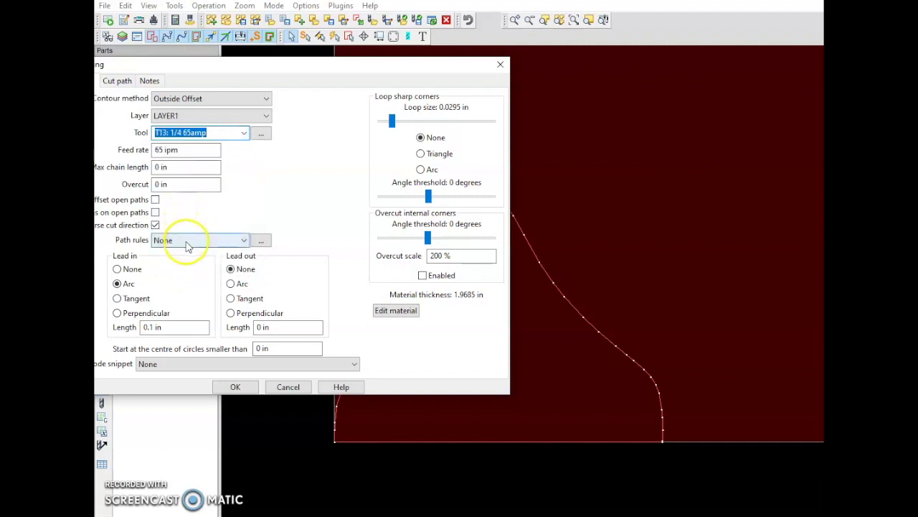
{"action": "left_click", "coordinate": [187, 243]}
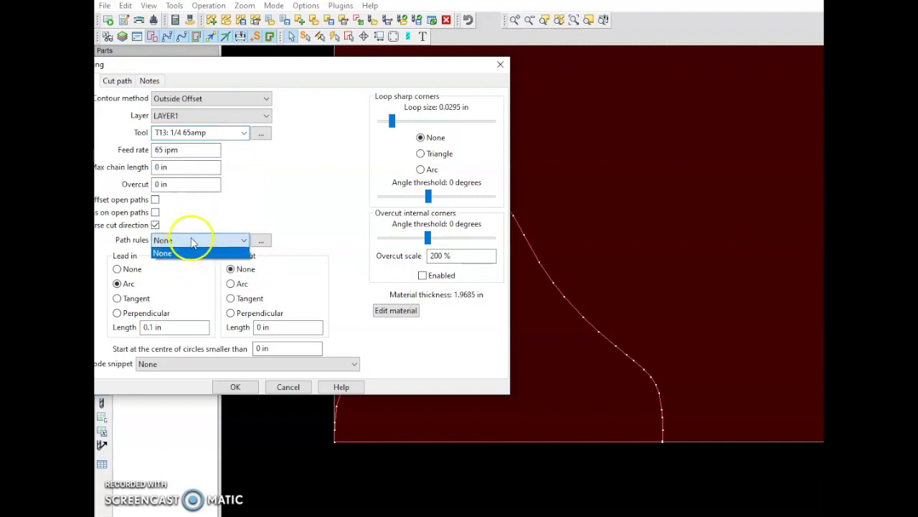
{"action": "left_click", "coordinate": [174, 253]}
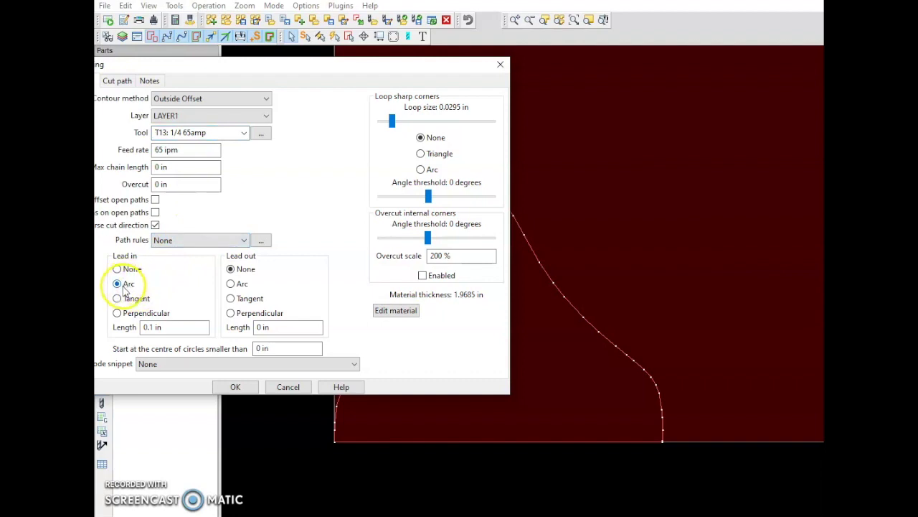
Give the operation a 0.2 in arc lead-in and create the Outside Offset toolpath
{"action": "double_click", "coordinate": [148, 326]}
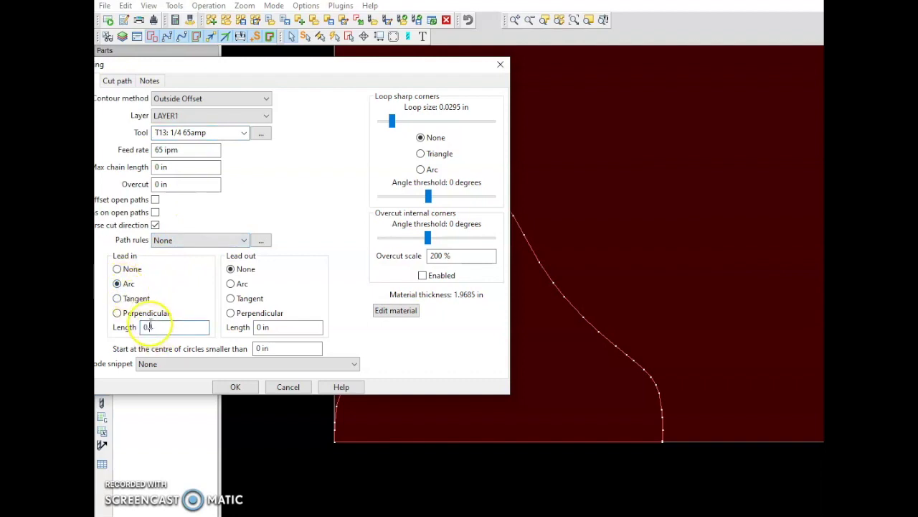
{"action": "double_click", "coordinate": [149, 326]}
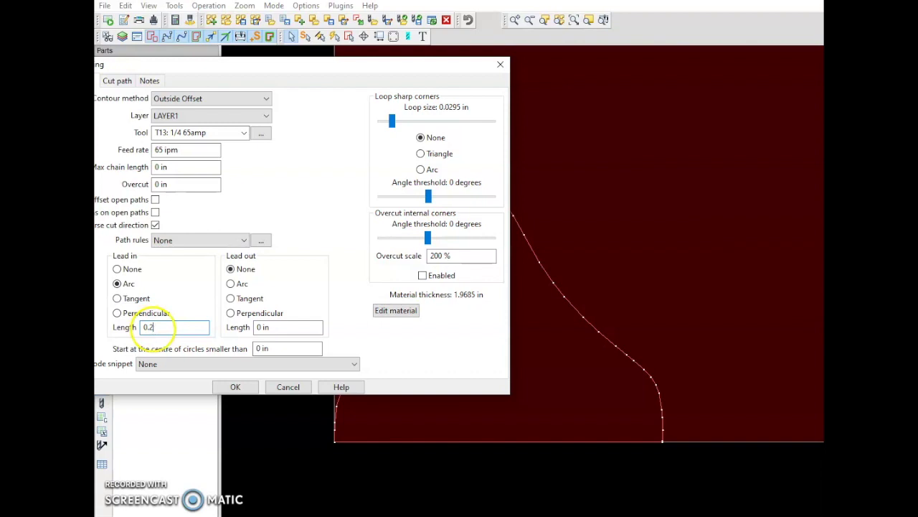
{"action": "type", "text": "2"}
{"action": "left_click", "coordinate": [202, 298]}
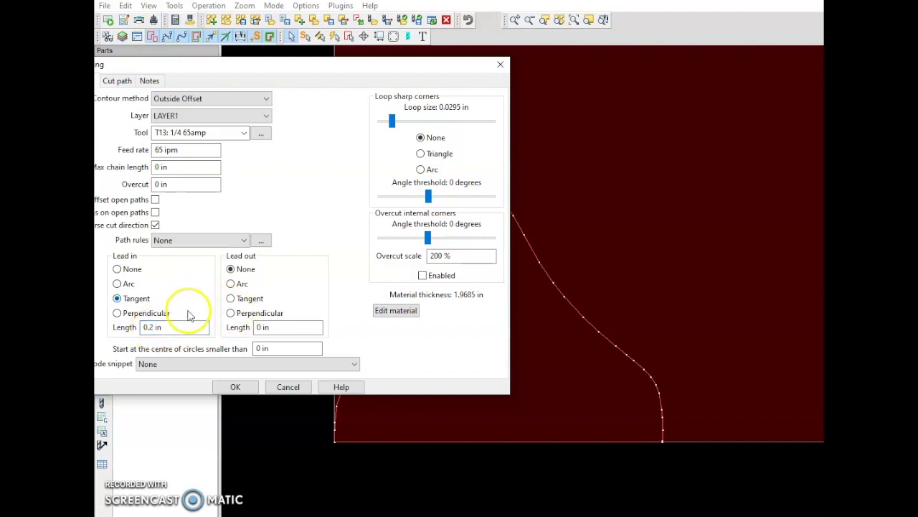
{"action": "left_click", "coordinate": [118, 284]}
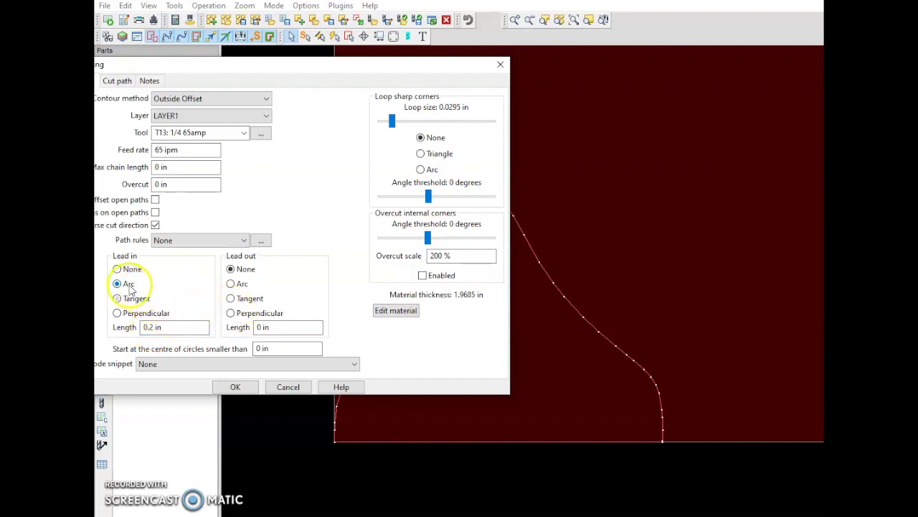
{"action": "left_click", "coordinate": [246, 391]}
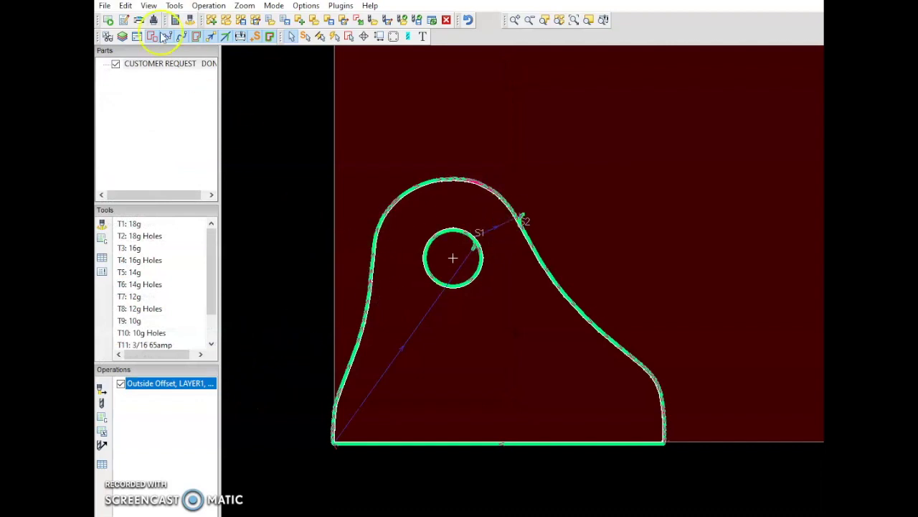
Post-process the toolpath and save the G-code as CUSTOMER REQUEST DONE.tap on the Desktop
{"action": "left_click", "coordinate": [109, 22]}
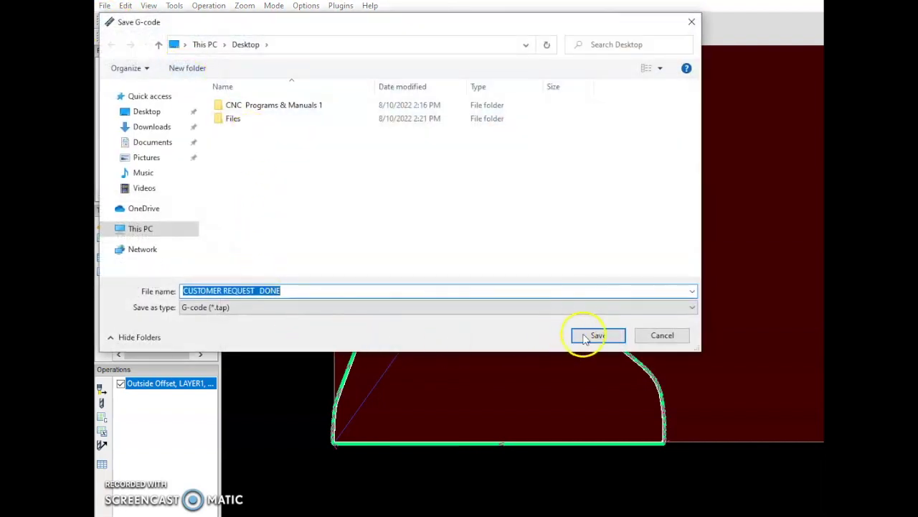
{"action": "left_click", "coordinate": [596, 336]}
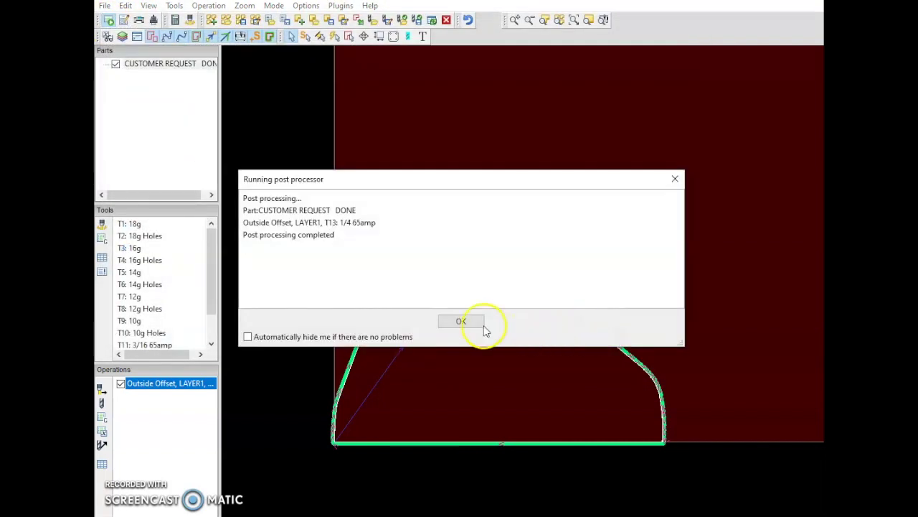
{"action": "left_click", "coordinate": [481, 324]}
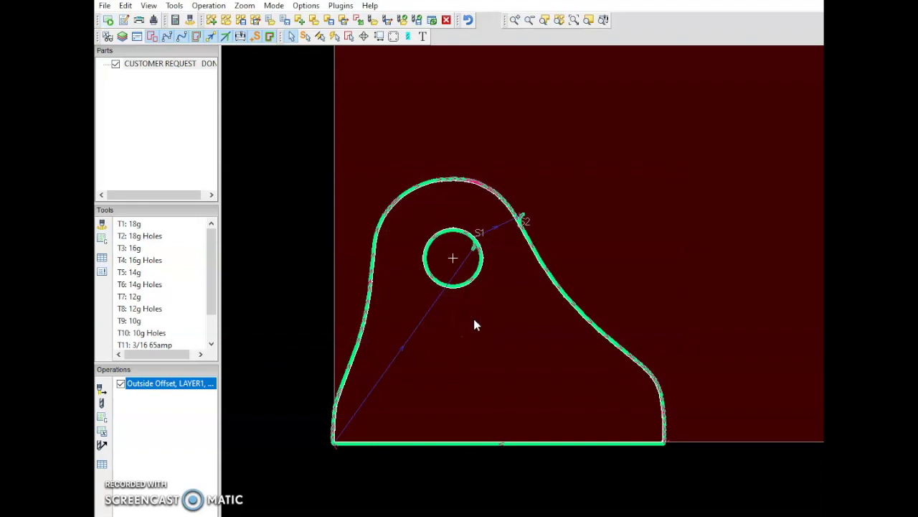